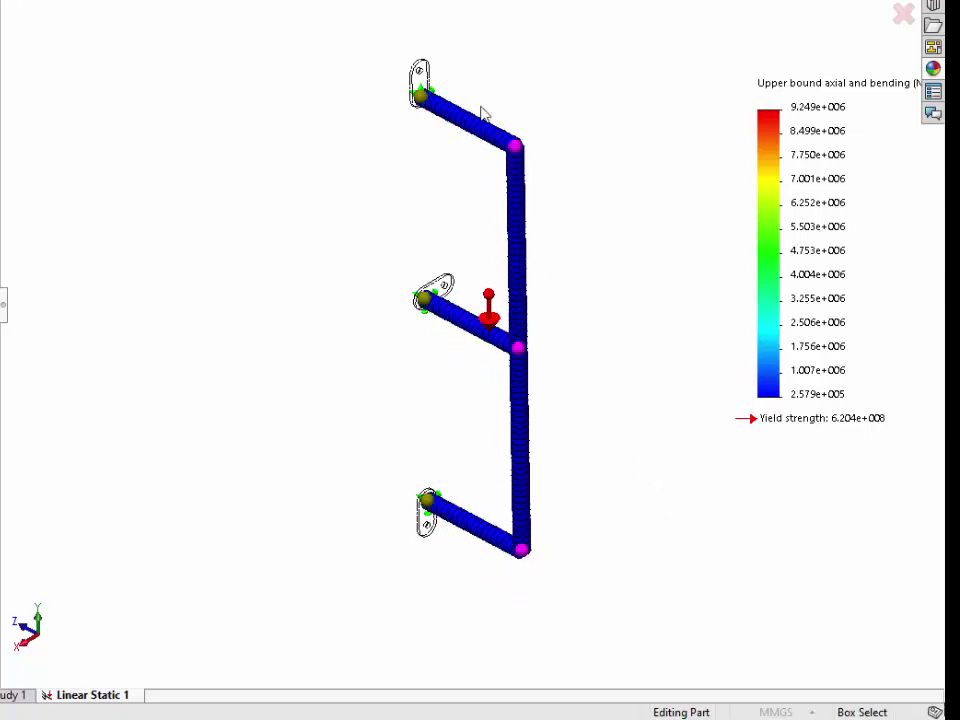
Turn the animated stress plot of the shelf frame to the right-side view with Ctrl+4.
key(space)
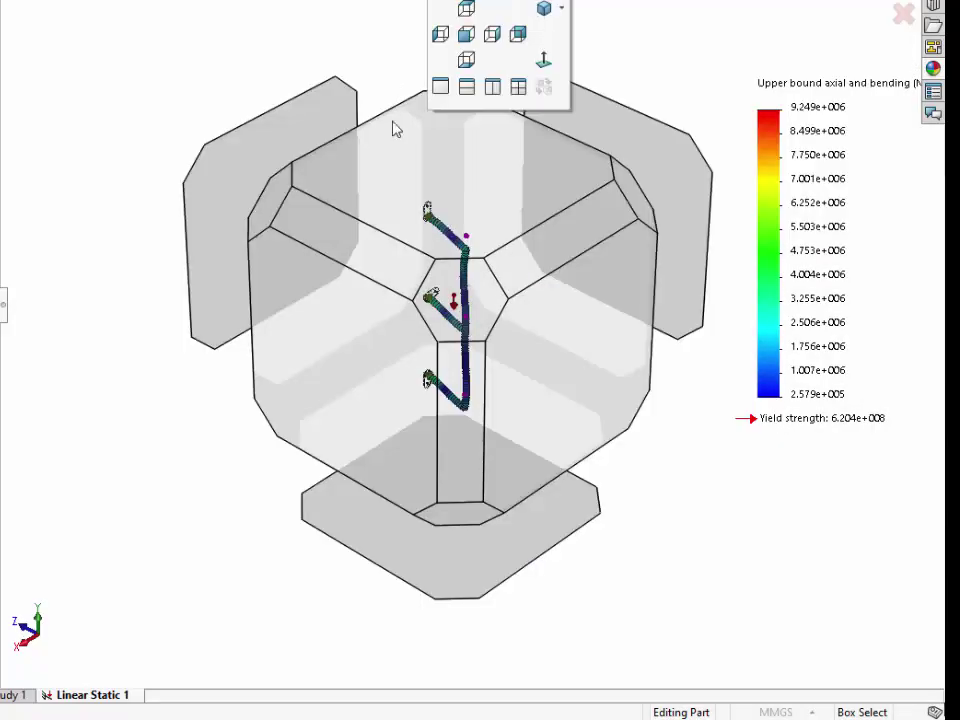
key(Escape)
key(ctrl+4)
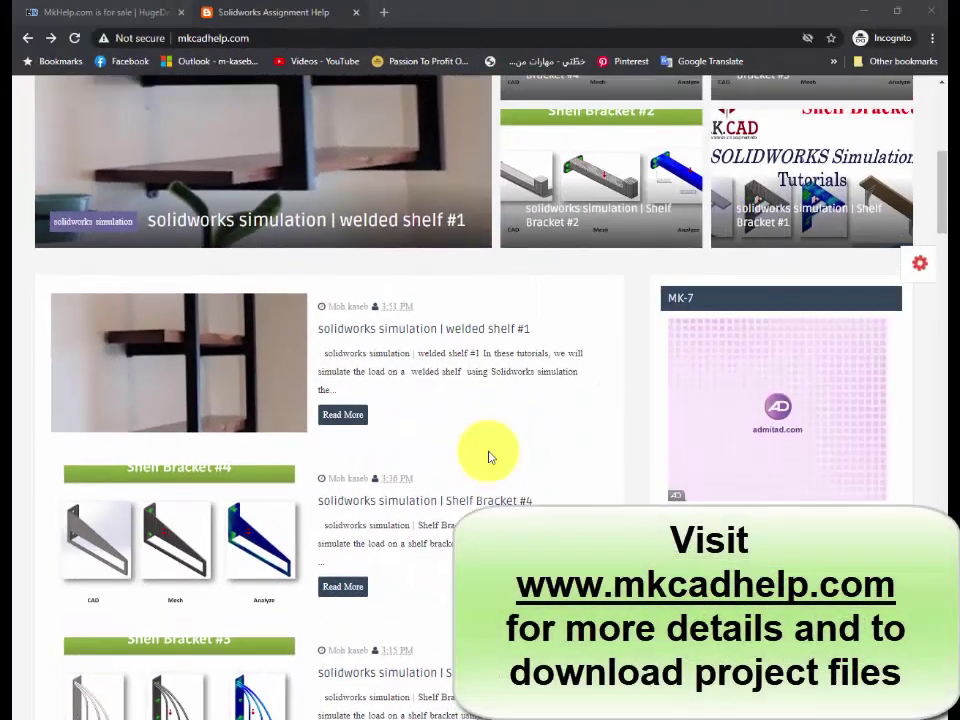
scroll(488, 457, up, 5)
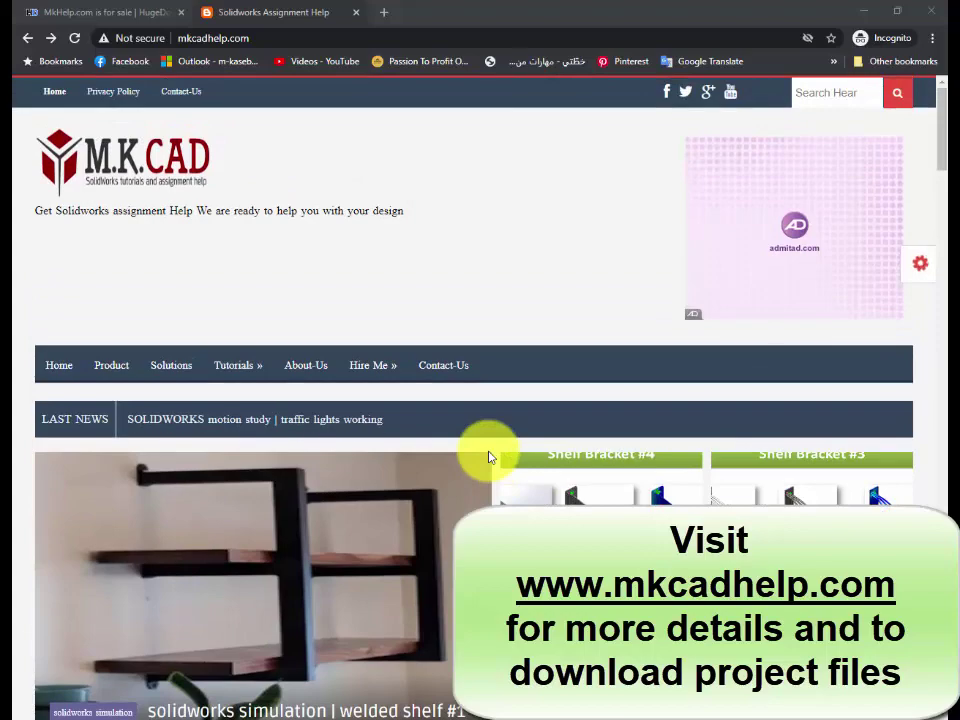
Scroll the mkcadhelp.com home page and open the welded shelf #1 tutorial post.
scroll(488, 457, down, 3)
scroll(489, 455, down, 3)
scroll(489, 455, down, 1)
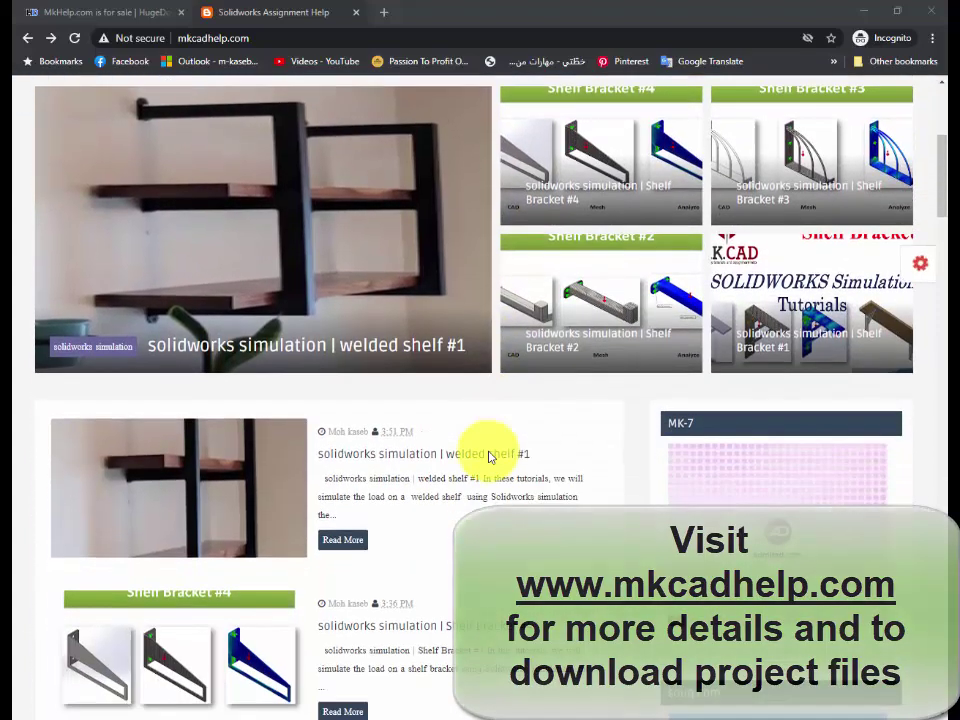
scroll(475, 456, down, 2)
click(346, 478)
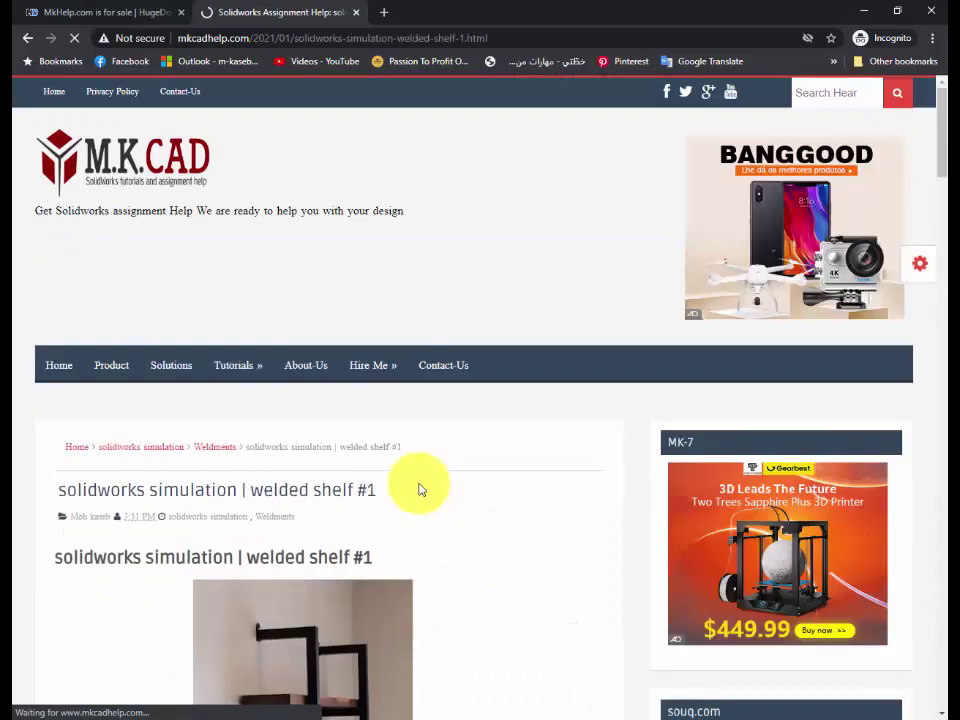
Scroll down the tutorial page to the Download project files link.
scroll(419, 489, down, 2)
scroll(419, 489, down, 2)
scroll(419, 489, down, 2)
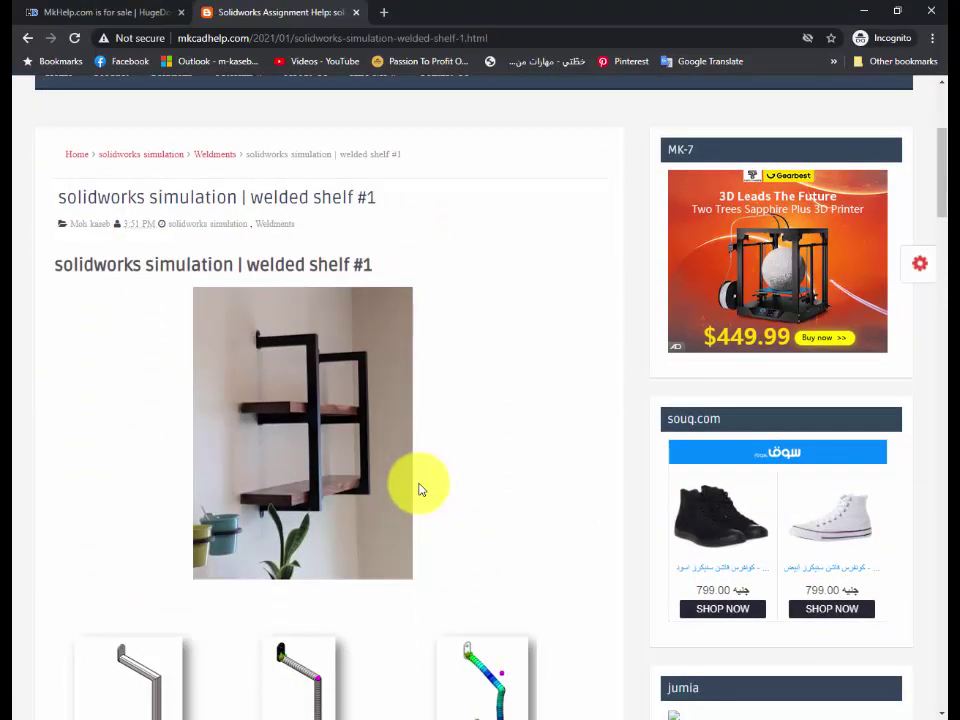
scroll(419, 489, down, 2)
scroll(419, 489, down, 3)
scroll(419, 489, down, 3)
scroll(419, 489, down, 1)
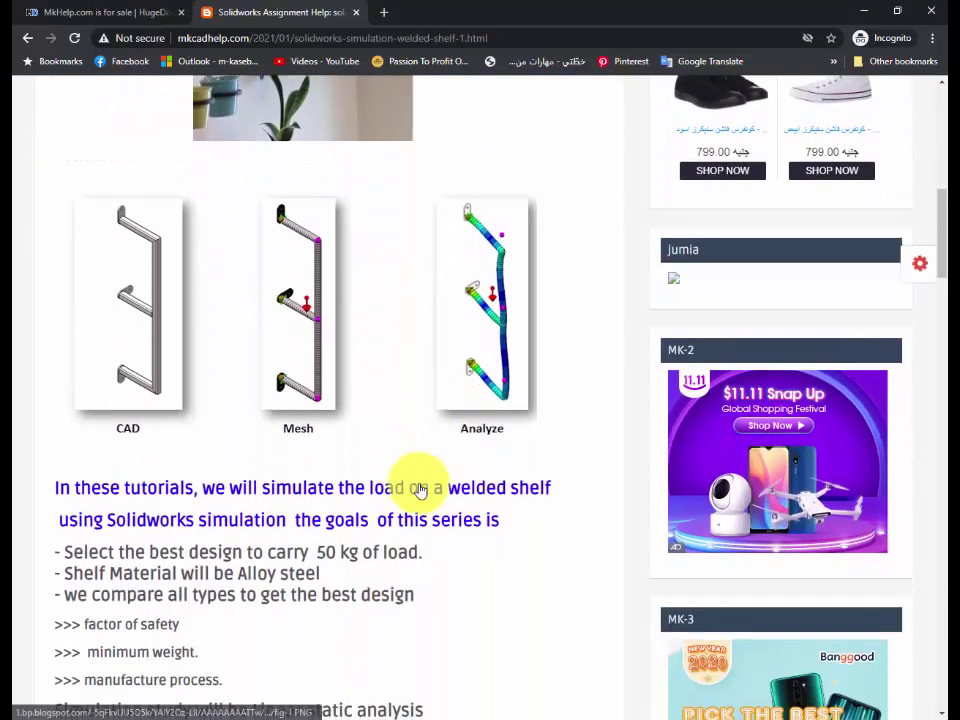
scroll(419, 489, down, 4)
scroll(420, 482, down, 1)
scroll(420, 482, down, 2)
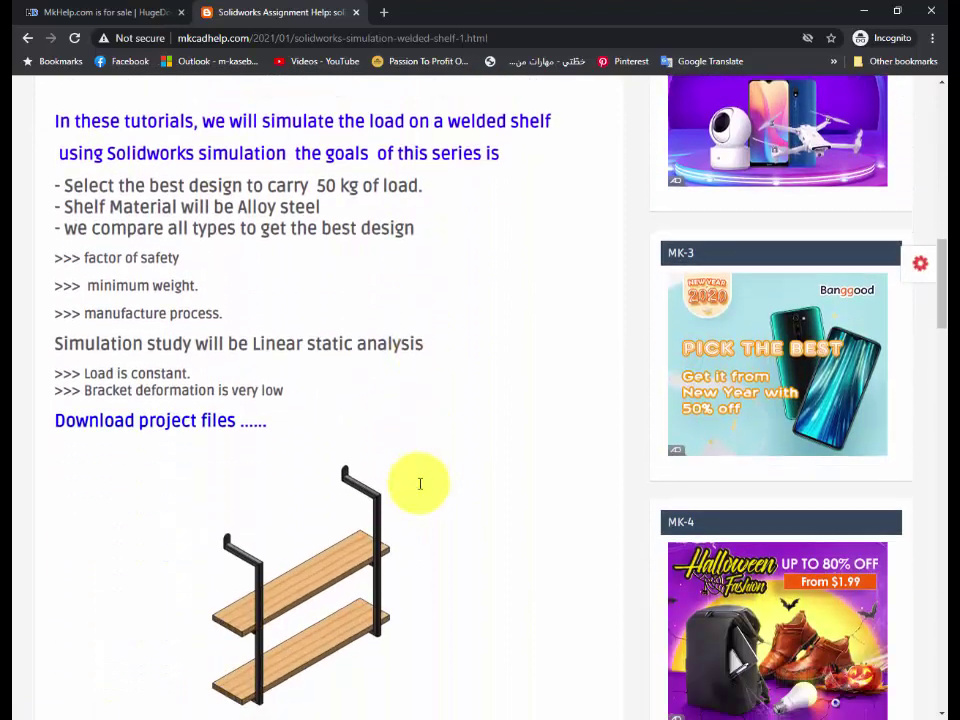
Open the GrabCAD welded shelf #1 page and bring its Files list and Download files button into view.
click(234, 426)
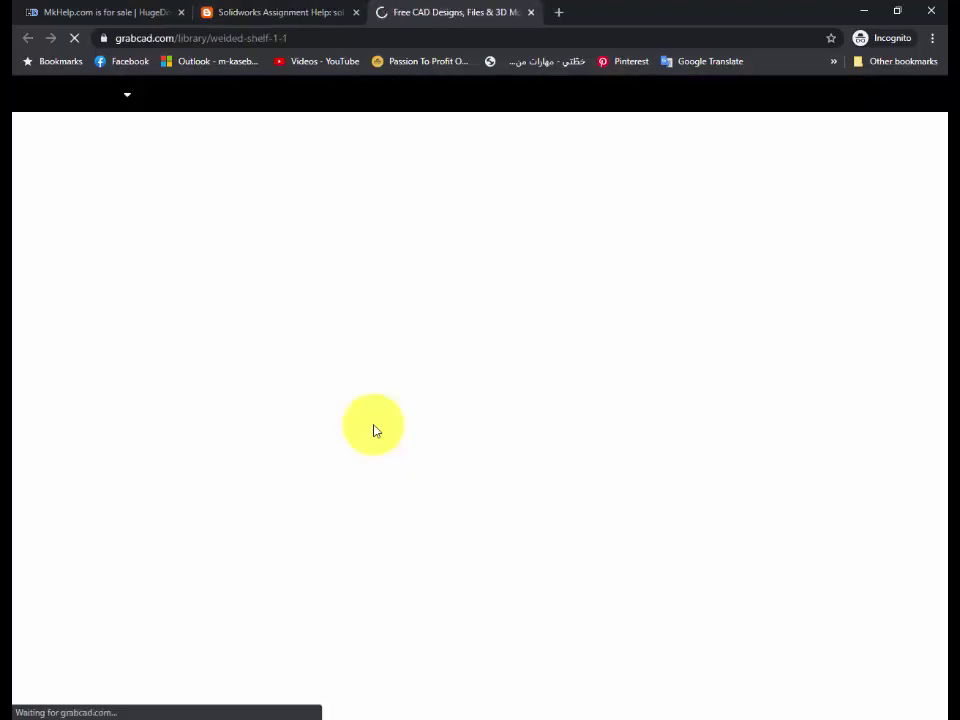
scroll(375, 432, down, 1)
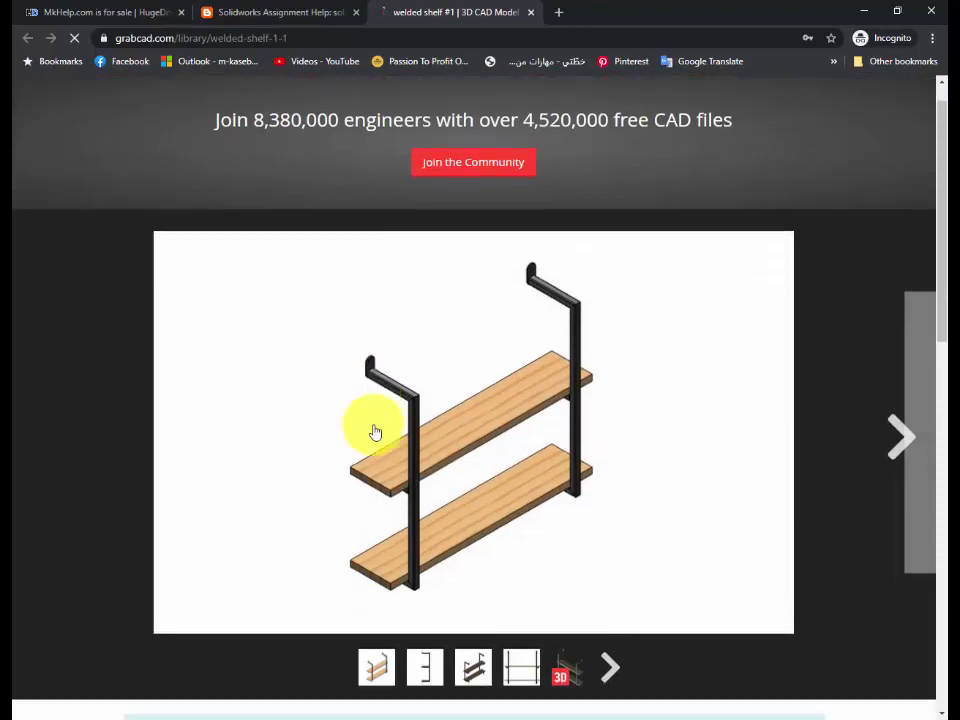
scroll(375, 432, down, 1)
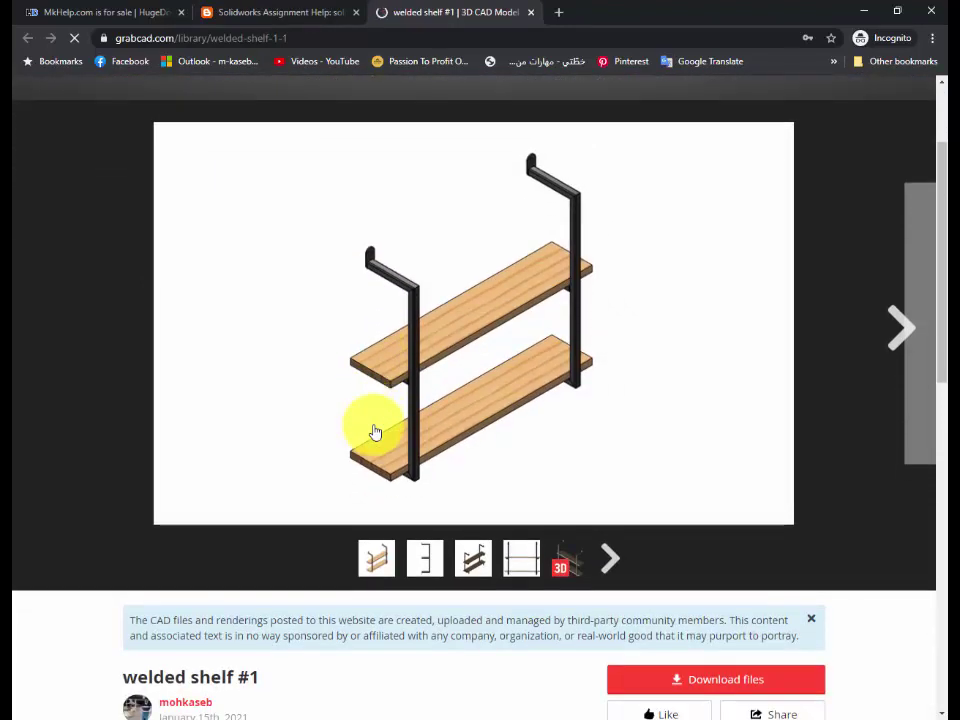
scroll(375, 432, down, 1)
scroll(375, 432, down, 2)
scroll(375, 432, down, 1)
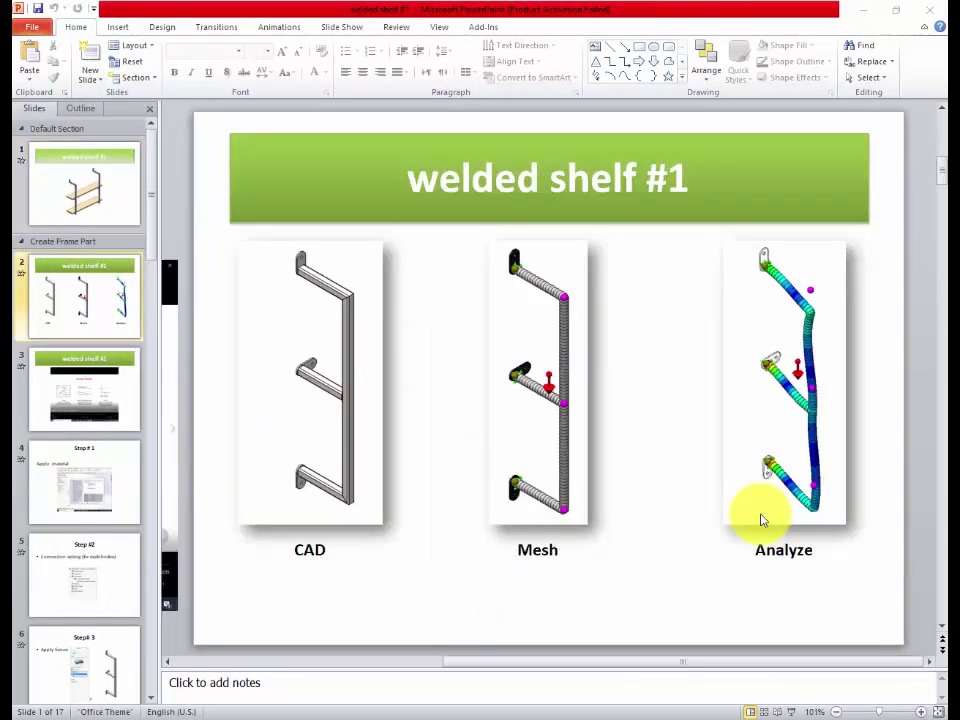
Scroll the deck to the Step # 1 Apply material slide, then return to Model 2 in SOLIDWORKS.
scroll(760, 519, down, 1)
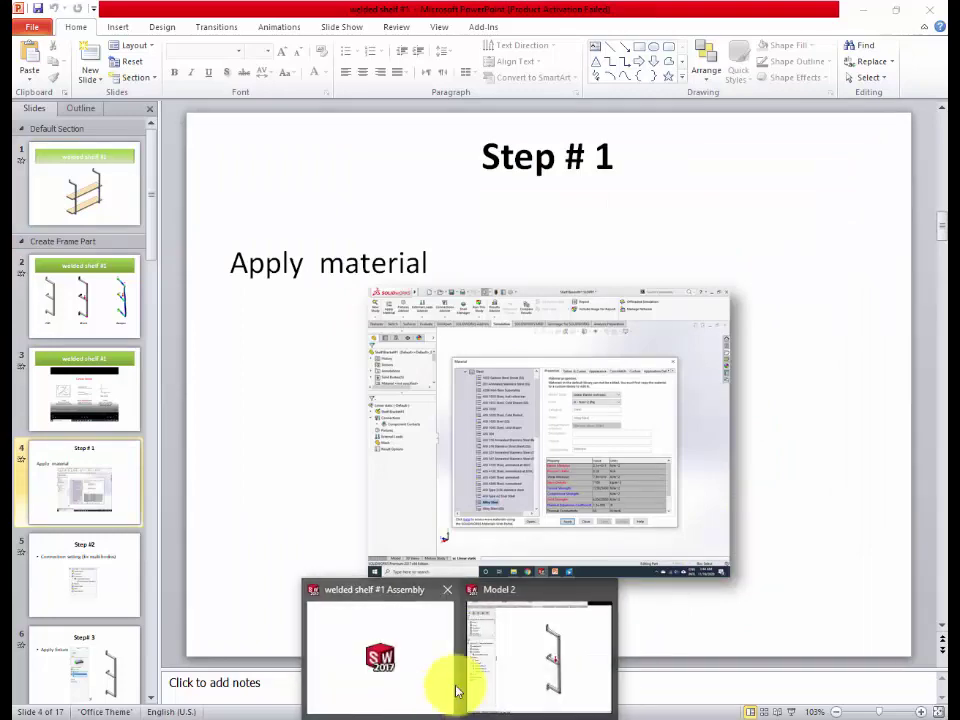
click(520, 670)
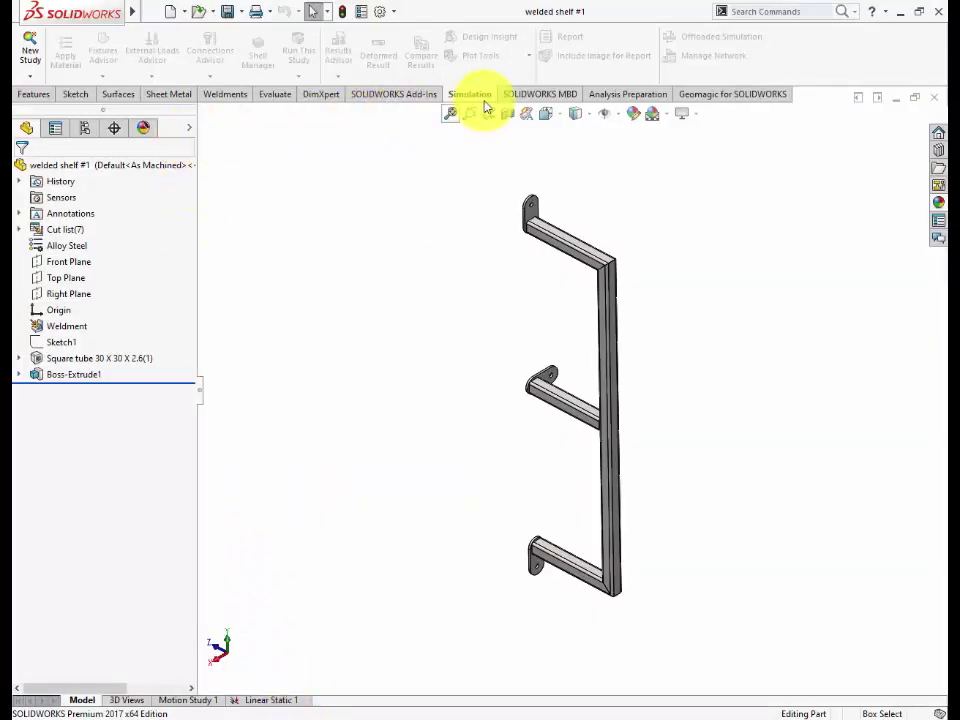
Create a new Static study named Linear Static 2.
click(31, 77)
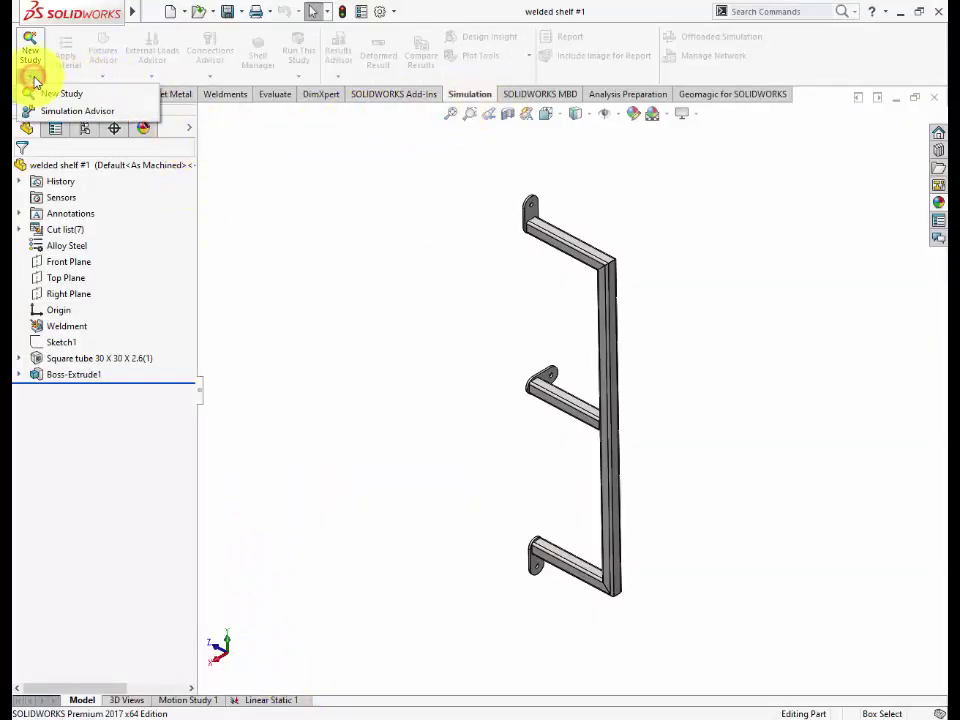
click(39, 96)
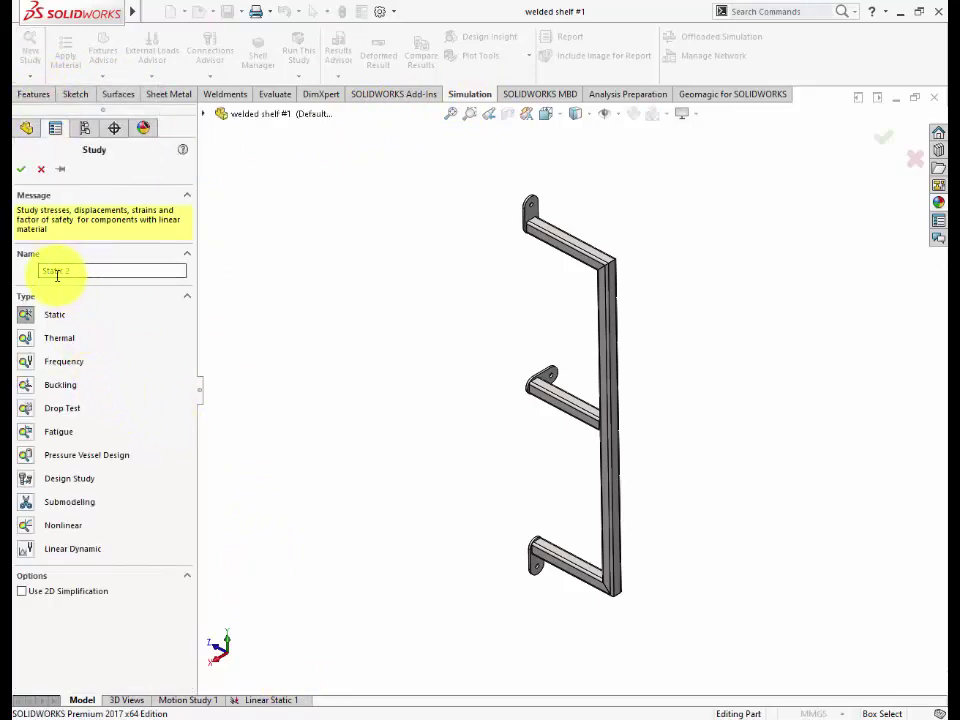
click(44, 271)
text(Linear)
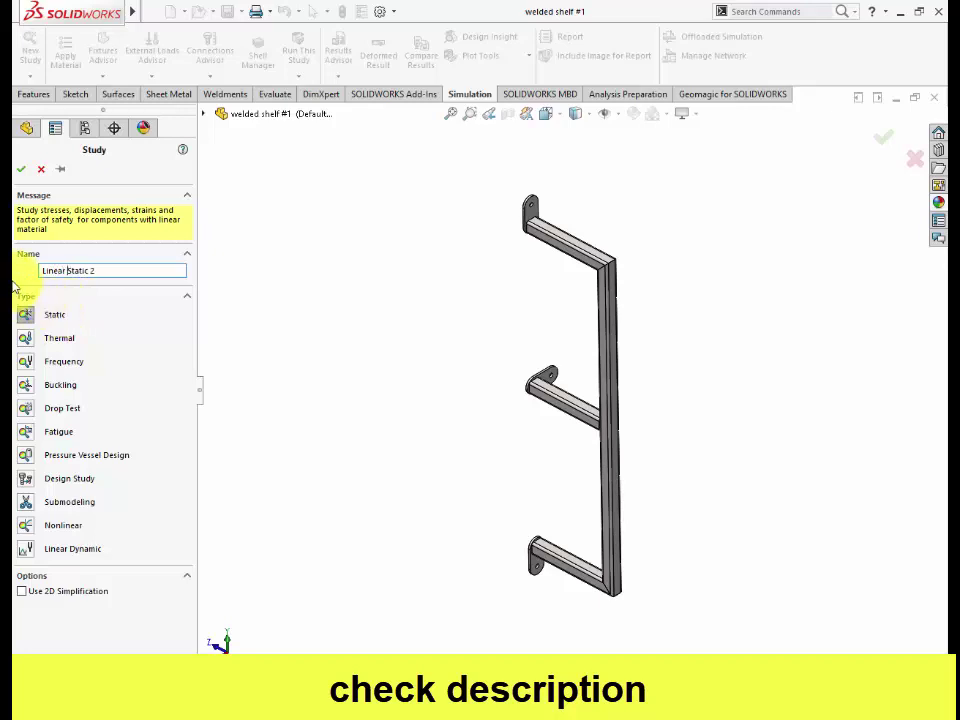
click(21, 169)
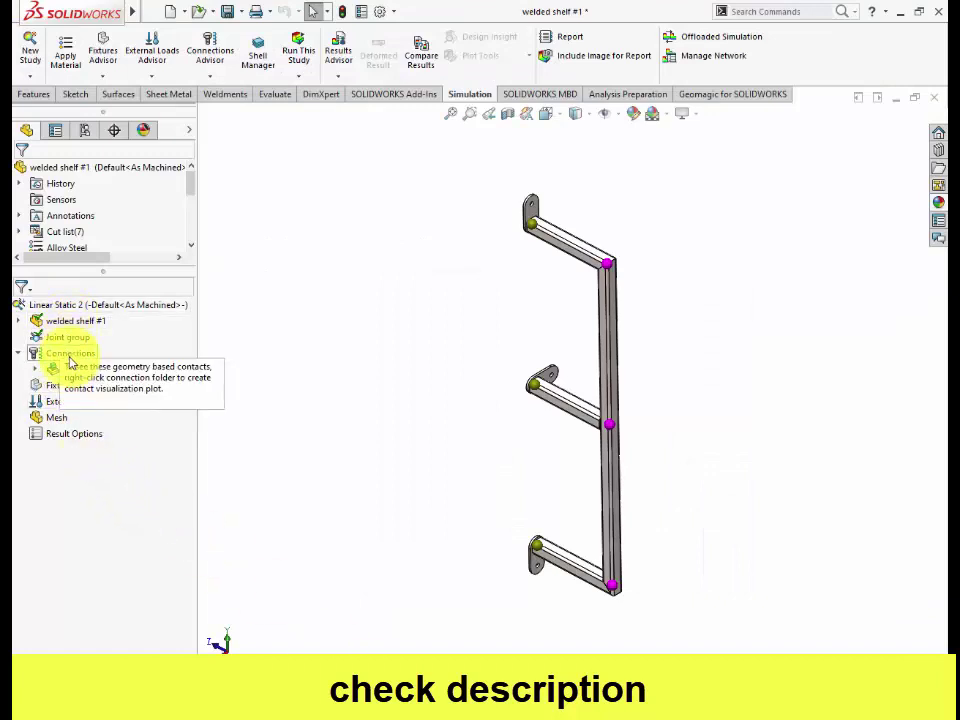
Apply Alloy Steel to all bodies of welded shelf #1 in the study.
right_click(84, 311)
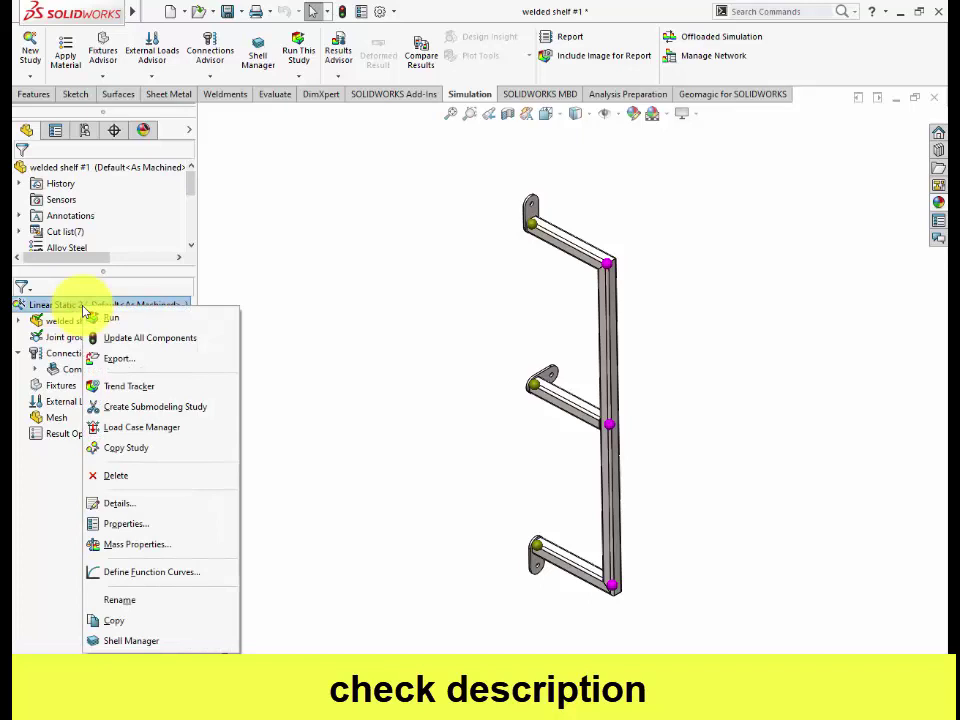
click(64, 320)
right_click(64, 322)
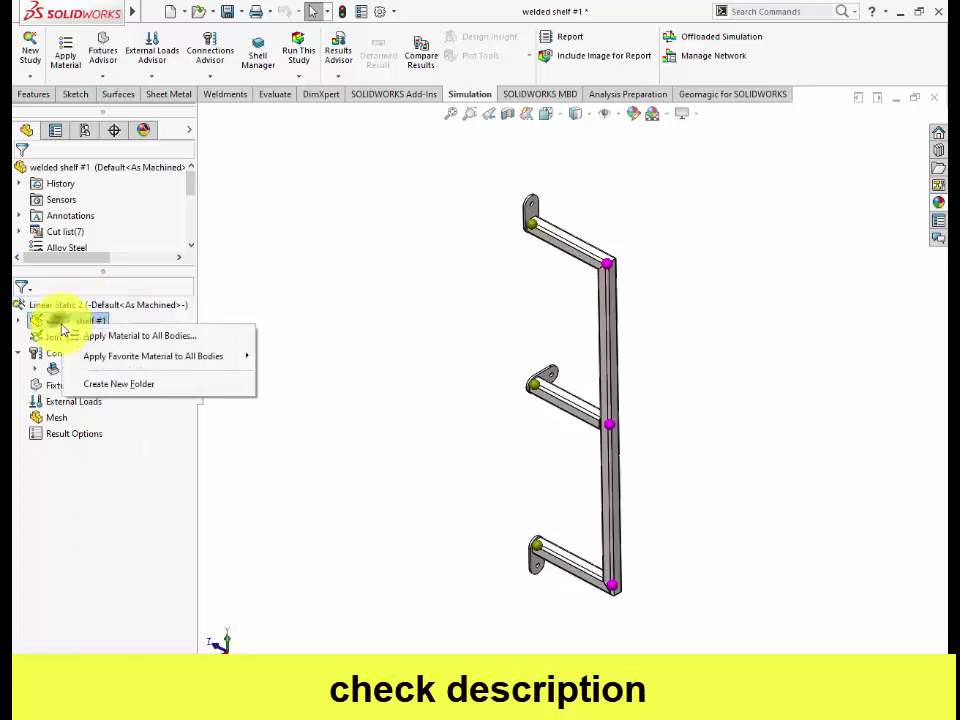
click(82, 336)
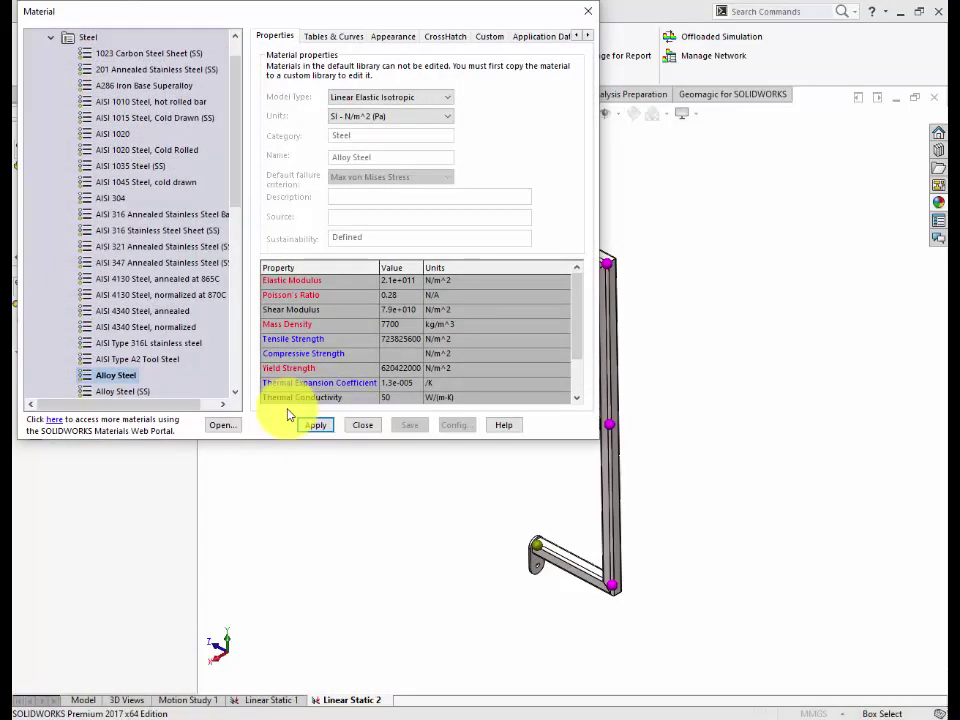
click(120, 375)
click(330, 427)
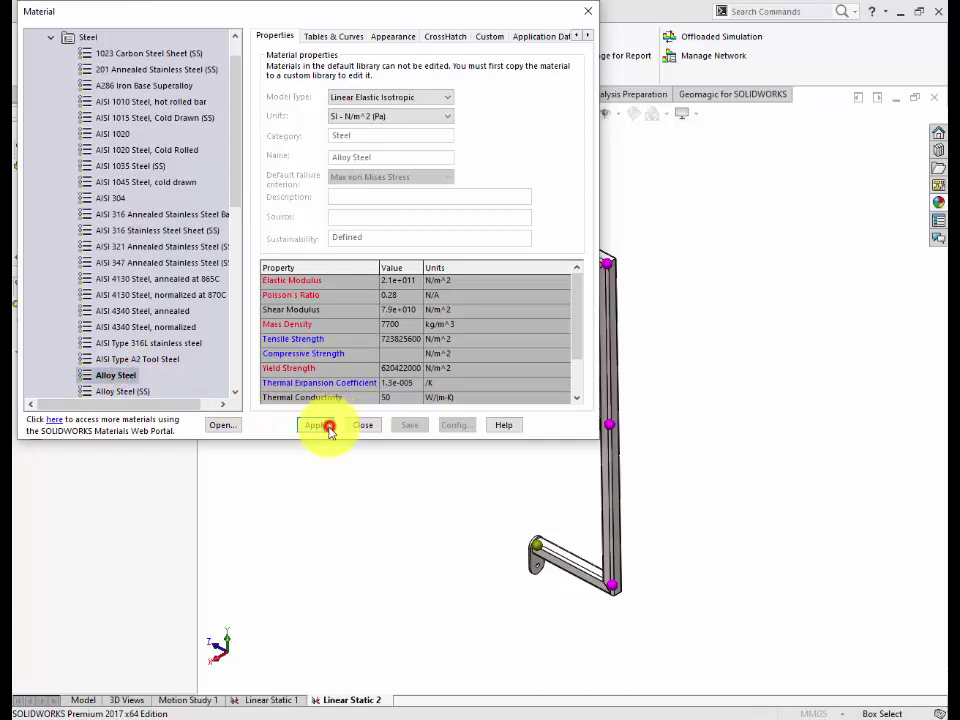
click(358, 427)
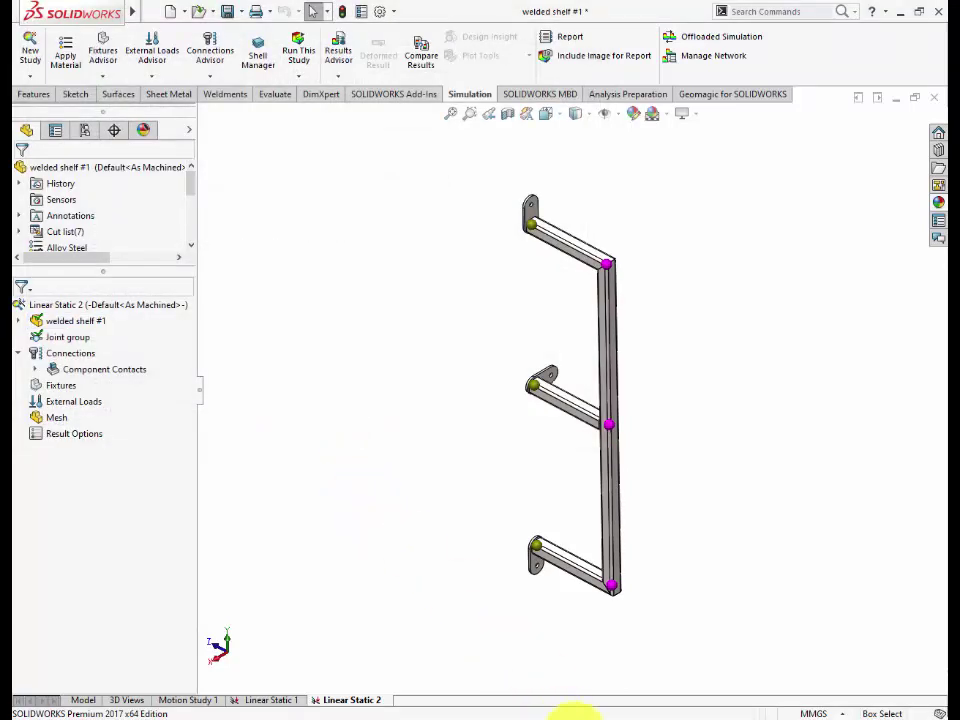
View the Step #2 connection-setting slide in PowerPoint, then go back to SOLIDWORKS.
click(568, 716)
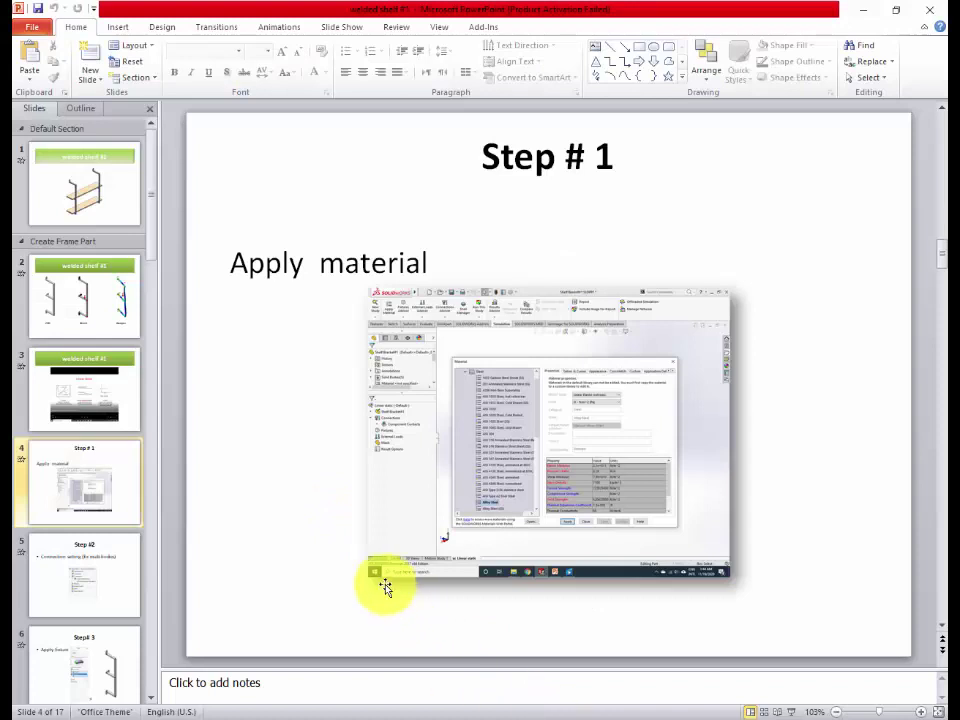
scroll(385, 587, down, 1)
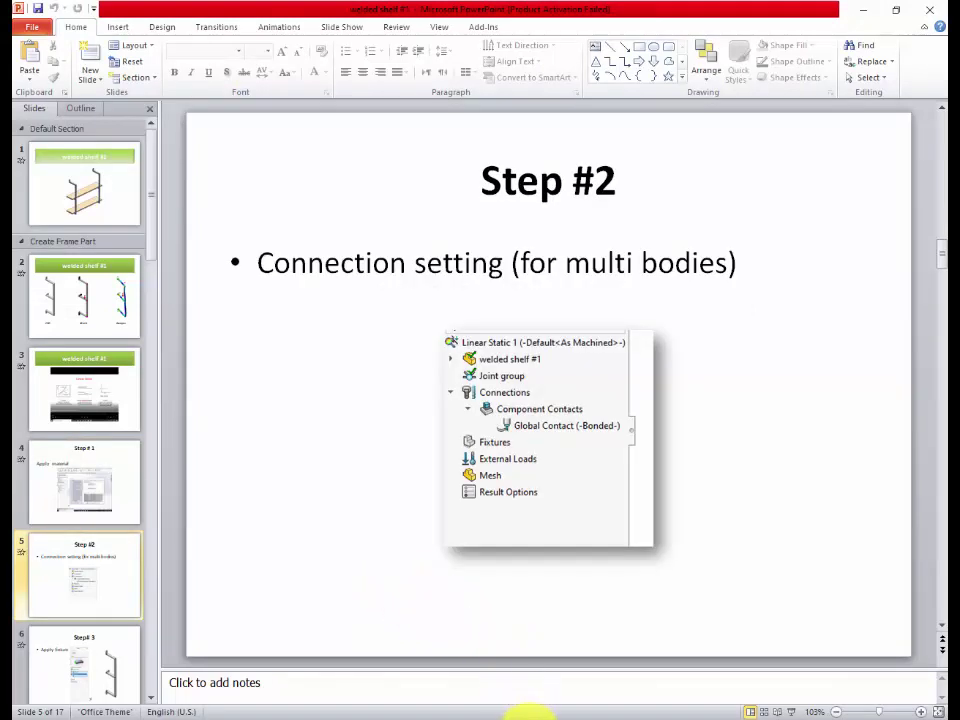
click(456, 714)
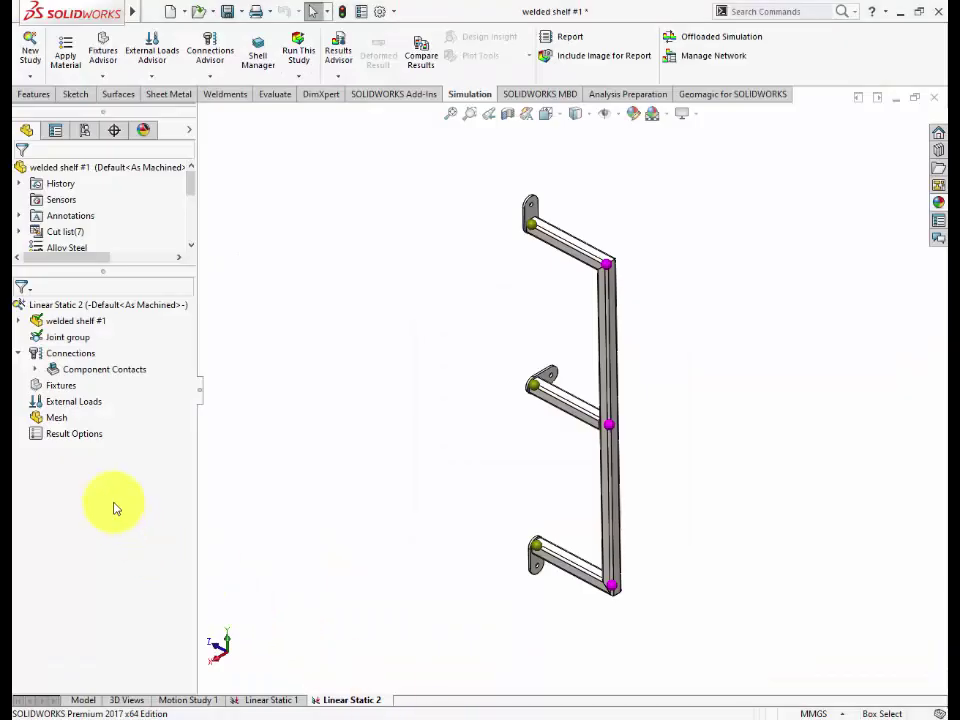
click(35, 371)
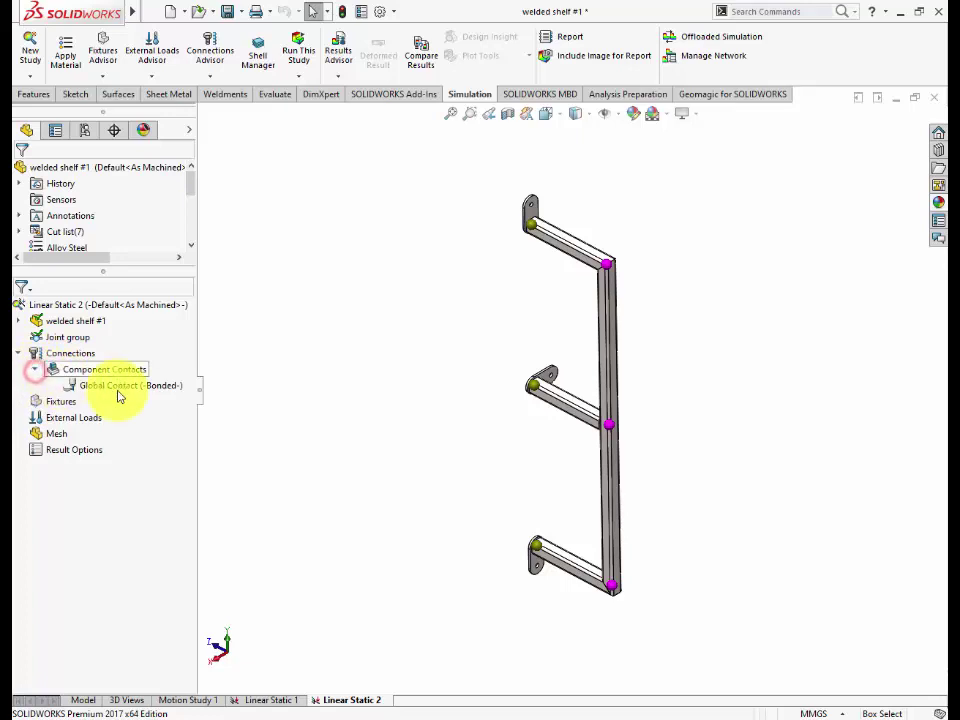
click(119, 386)
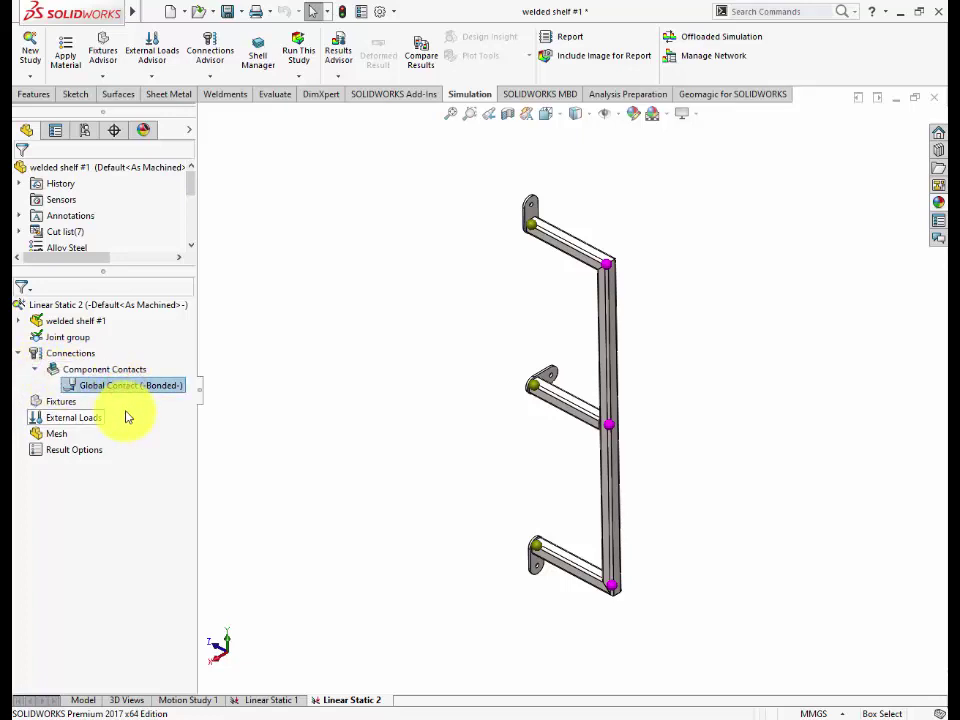
key(alt+Tab)
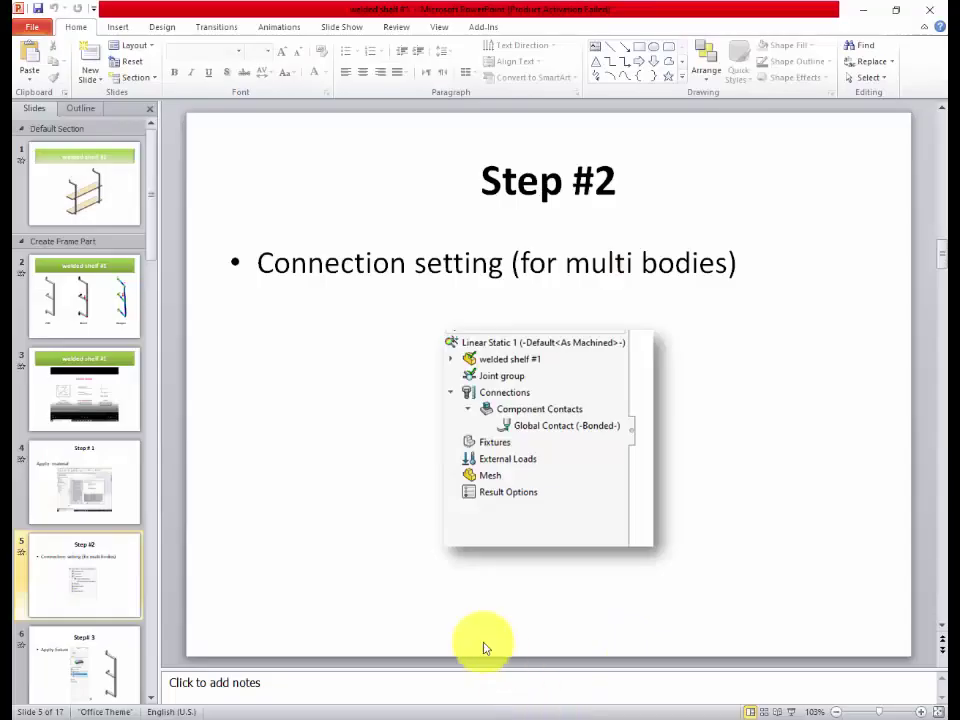
scroll(462, 615, down, 1)
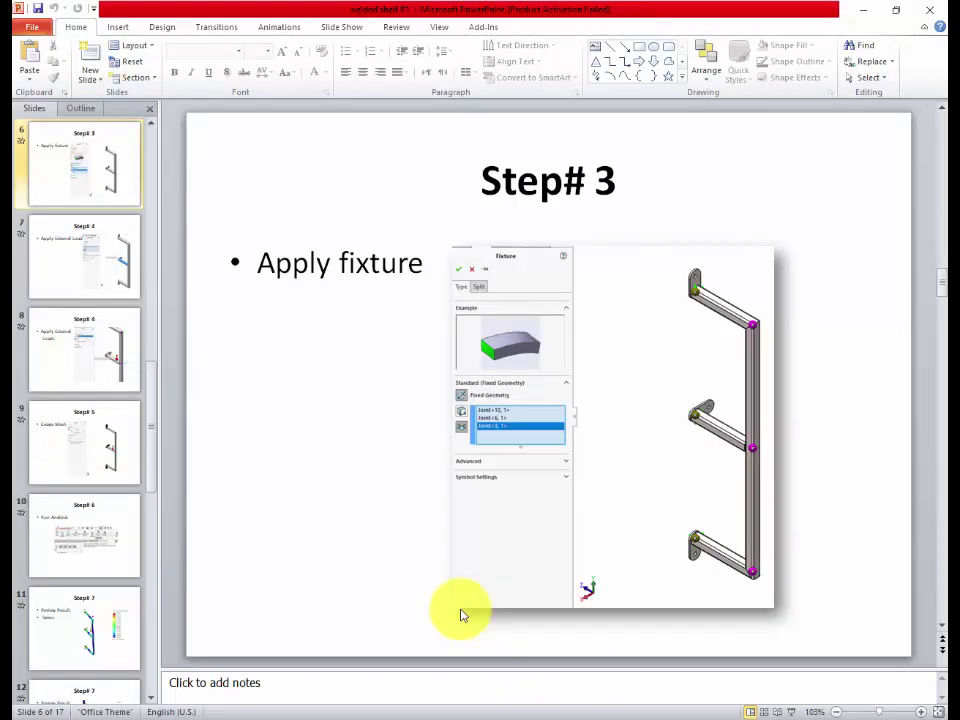
key(alt+Tab)
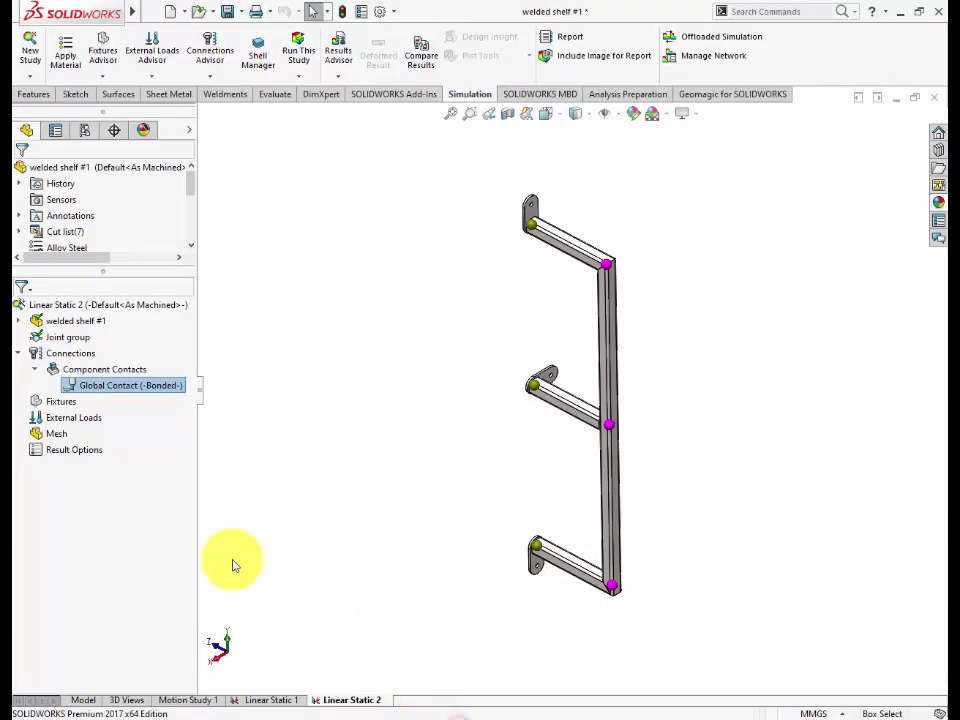
Add a Fixed Geometry fixture on the top, middle and bottom bracket joints, then view the next slide.
right_click(68, 409)
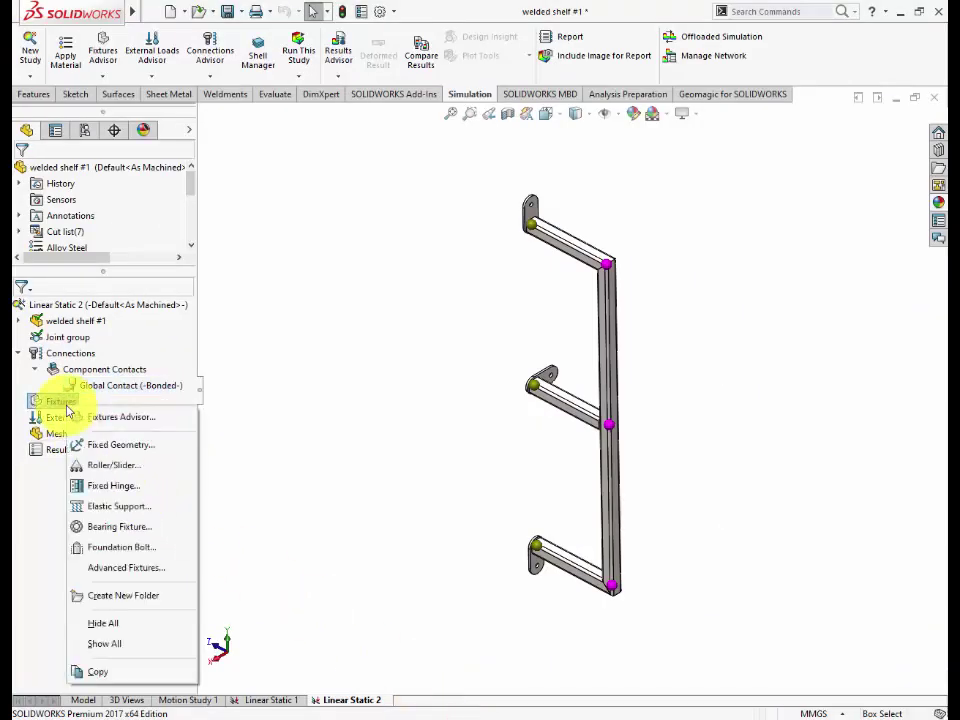
click(118, 445)
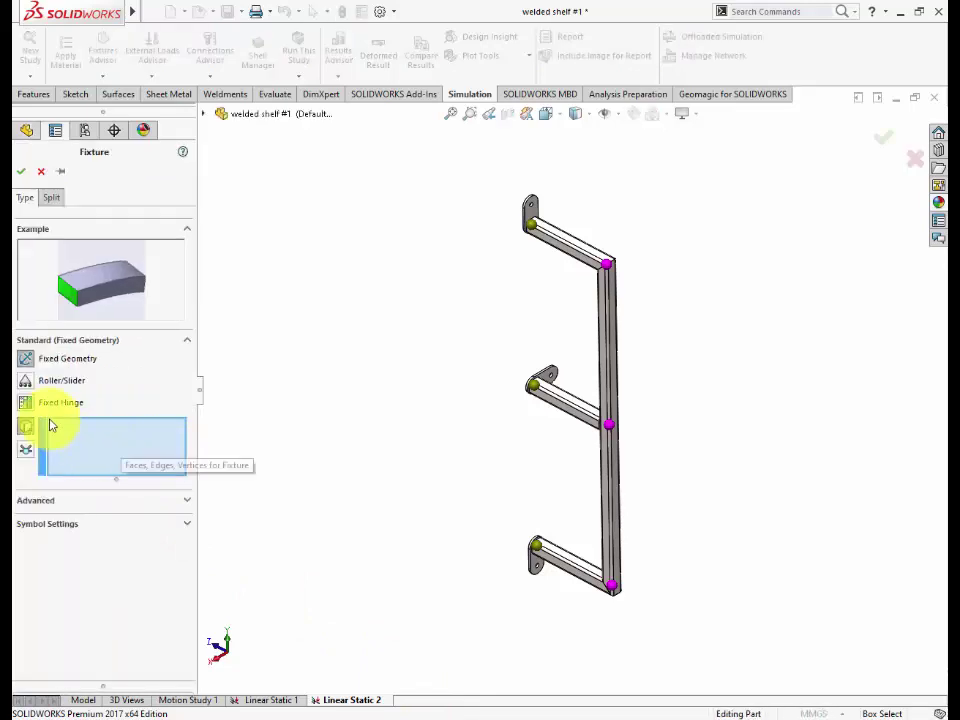
click(28, 454)
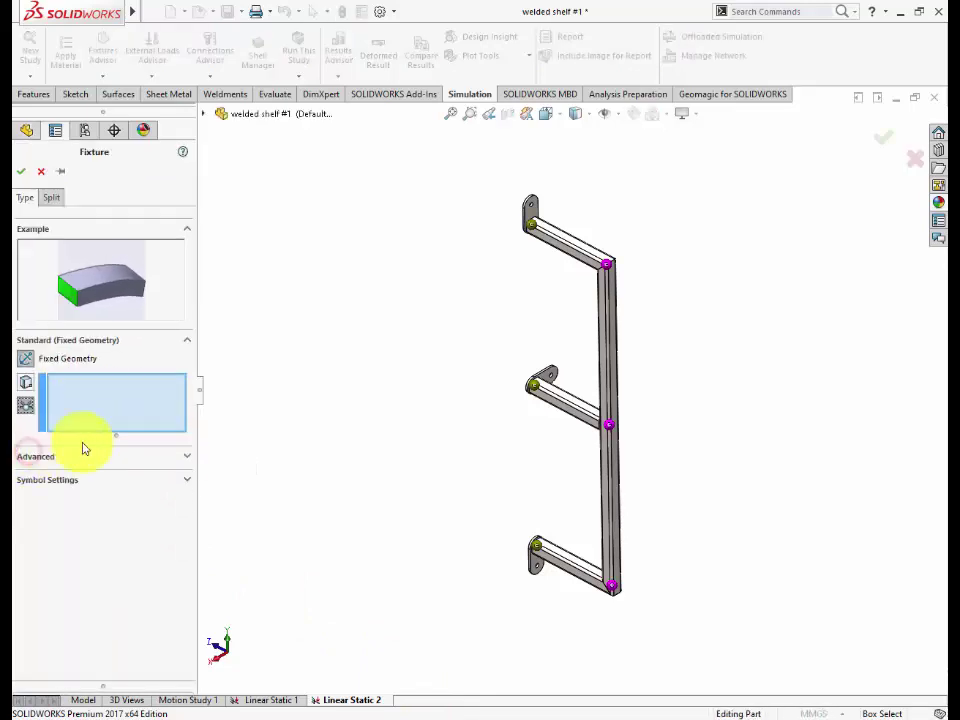
click(533, 236)
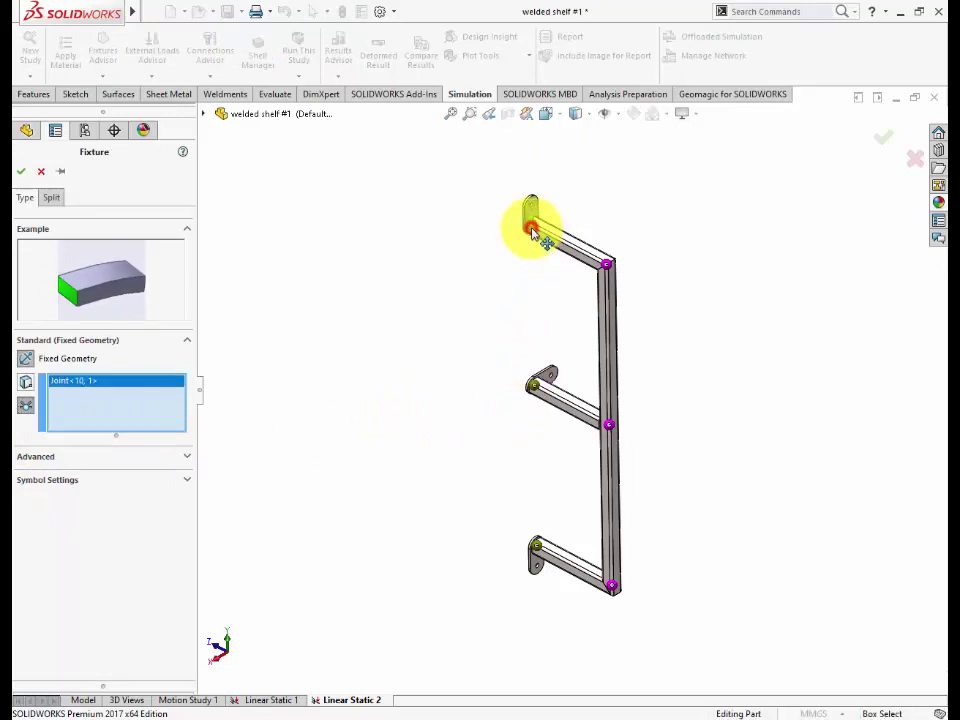
click(536, 389)
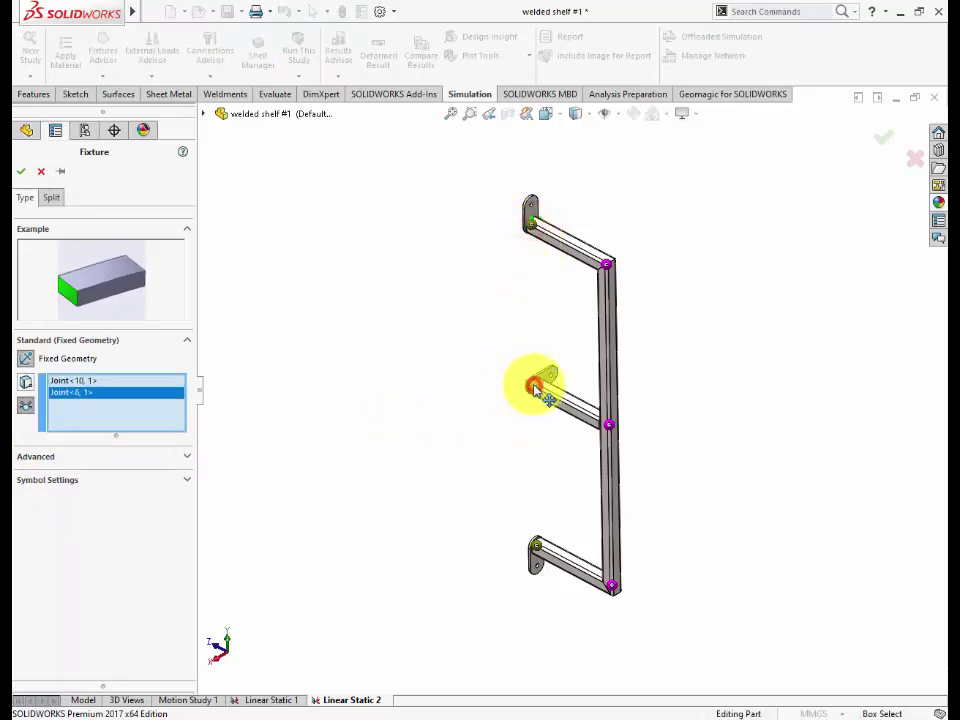
click(538, 550)
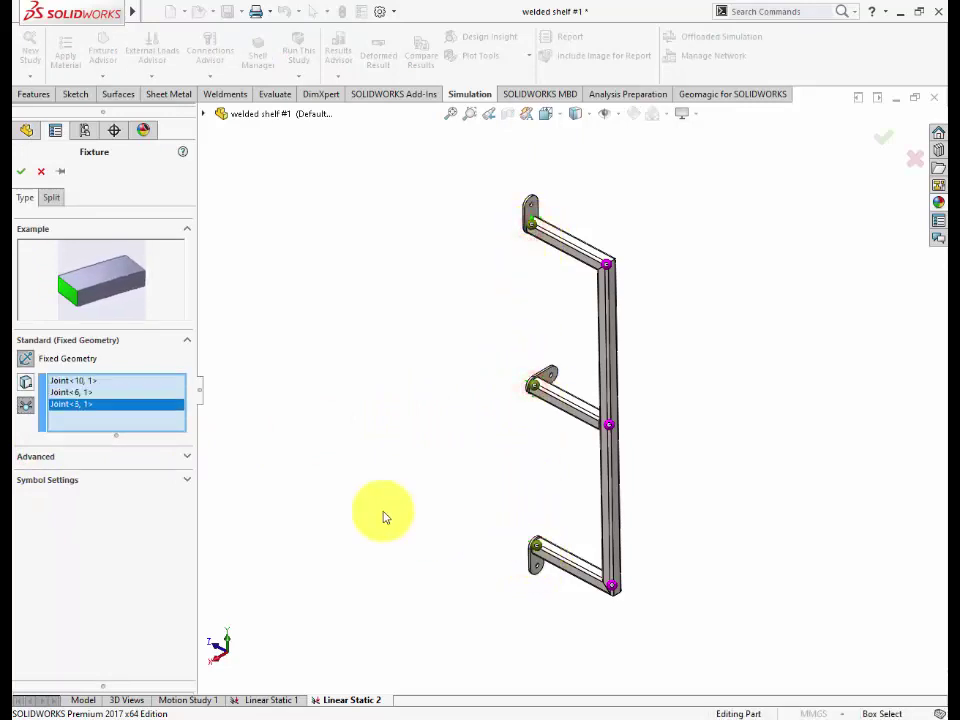
click(21, 177)
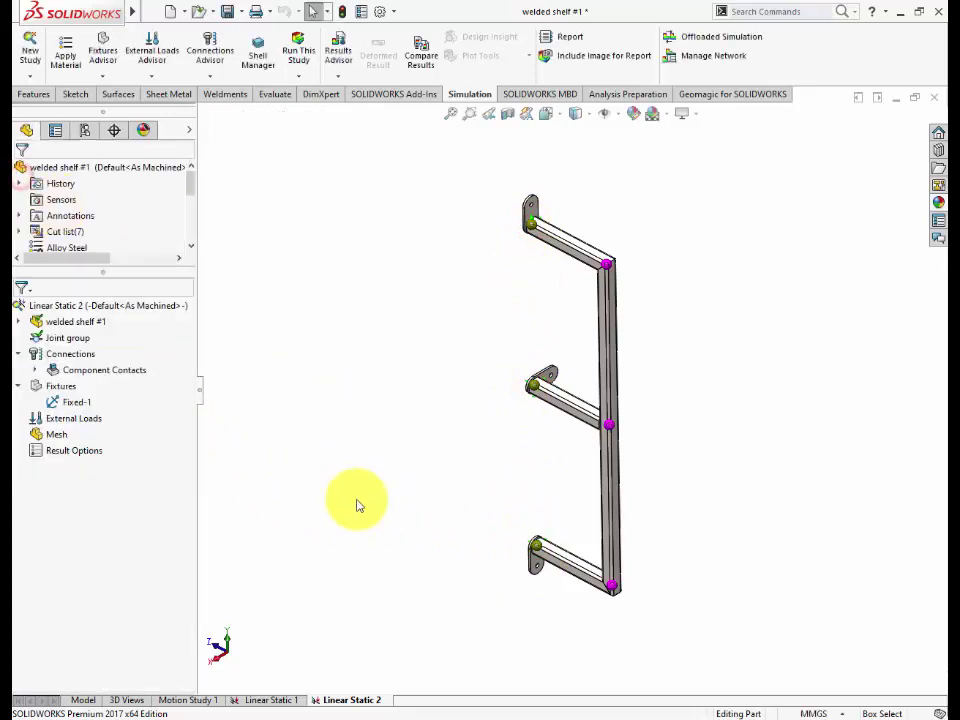
click(560, 715)
scroll(409, 607, down, 1)
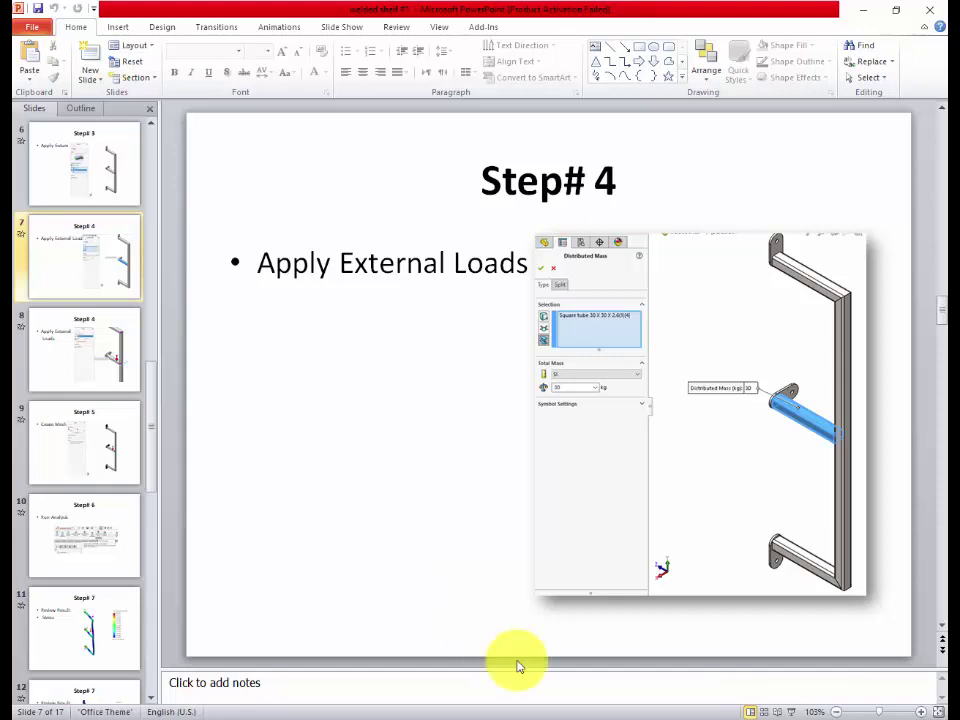
Go from the Step# 4 Apply External Loads slide back to the SOLIDWORKS study.
click(455, 714)
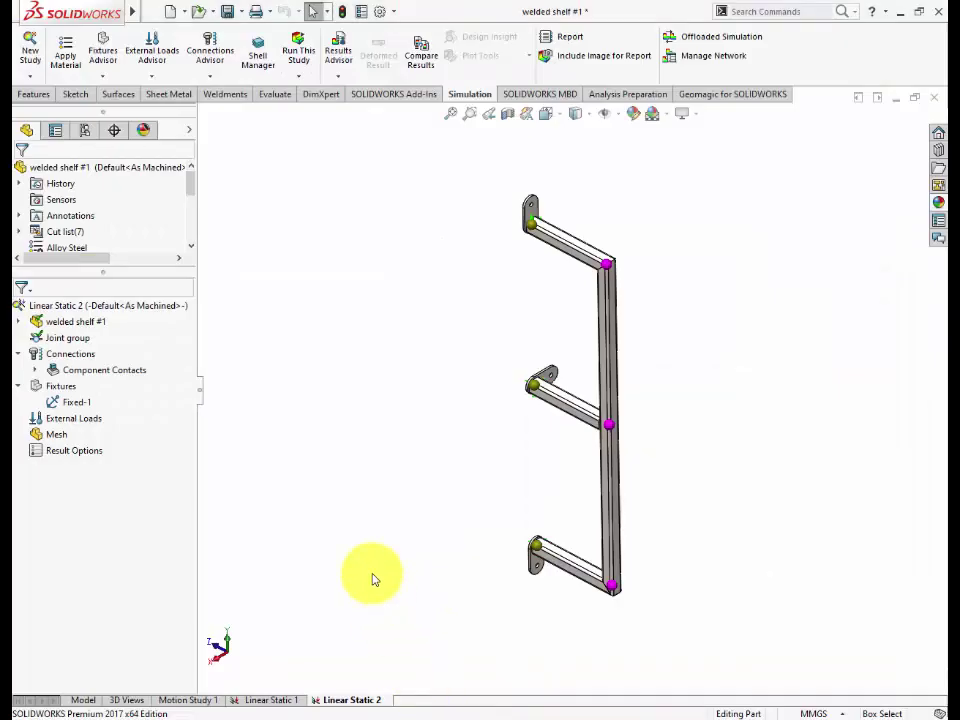
Add a 30 kg Distributed Mass on the middle horizontal shelf tube, then switch to PowerPoint.
right_click(67, 419)
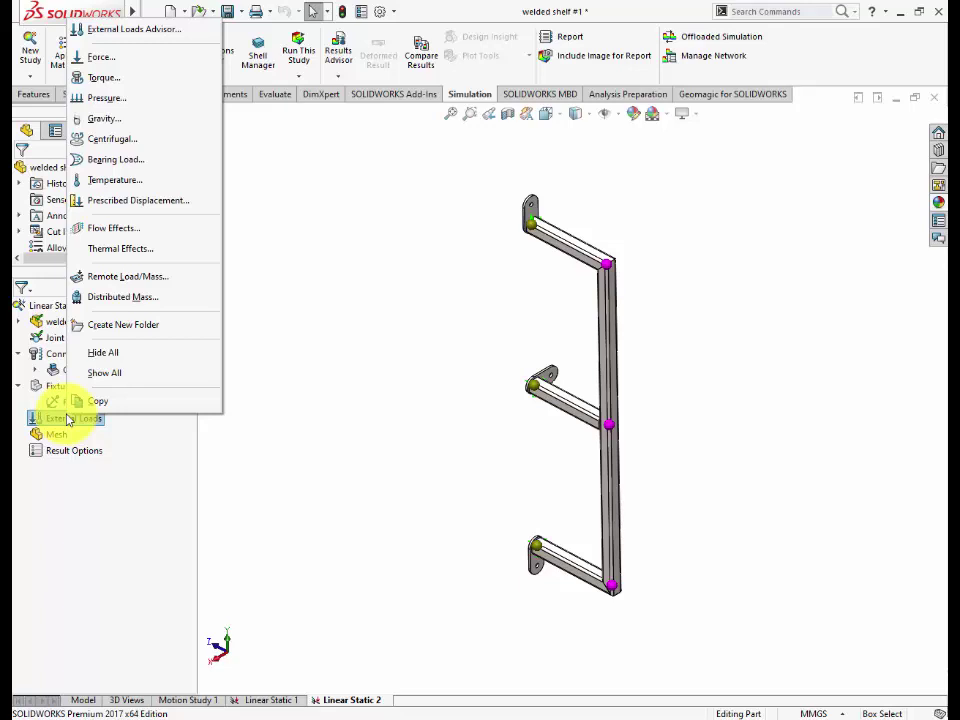
click(118, 297)
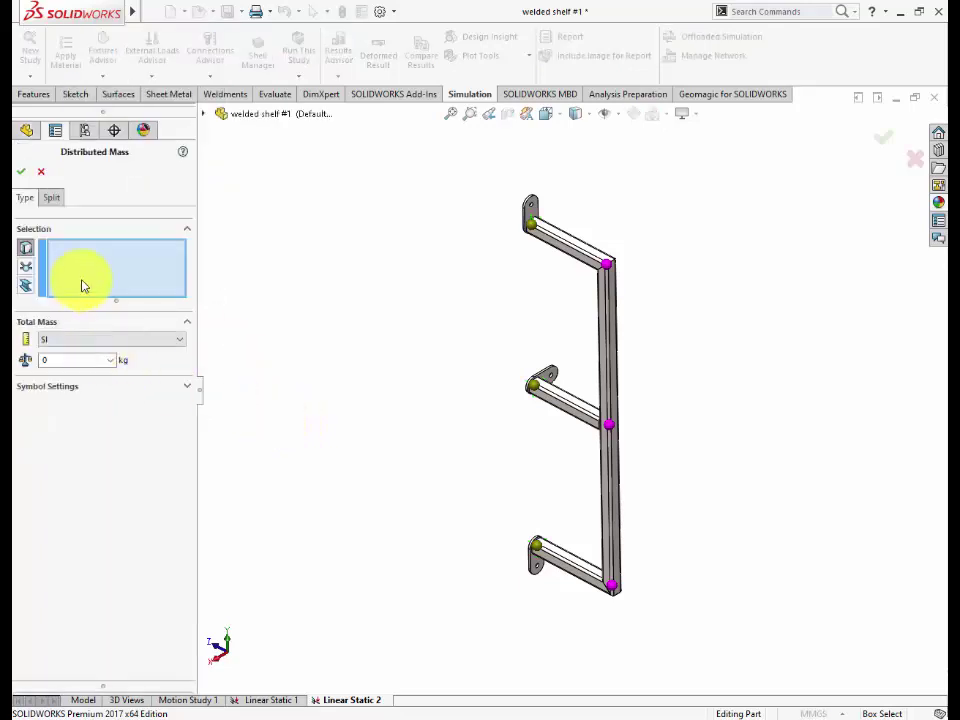
click(26, 284)
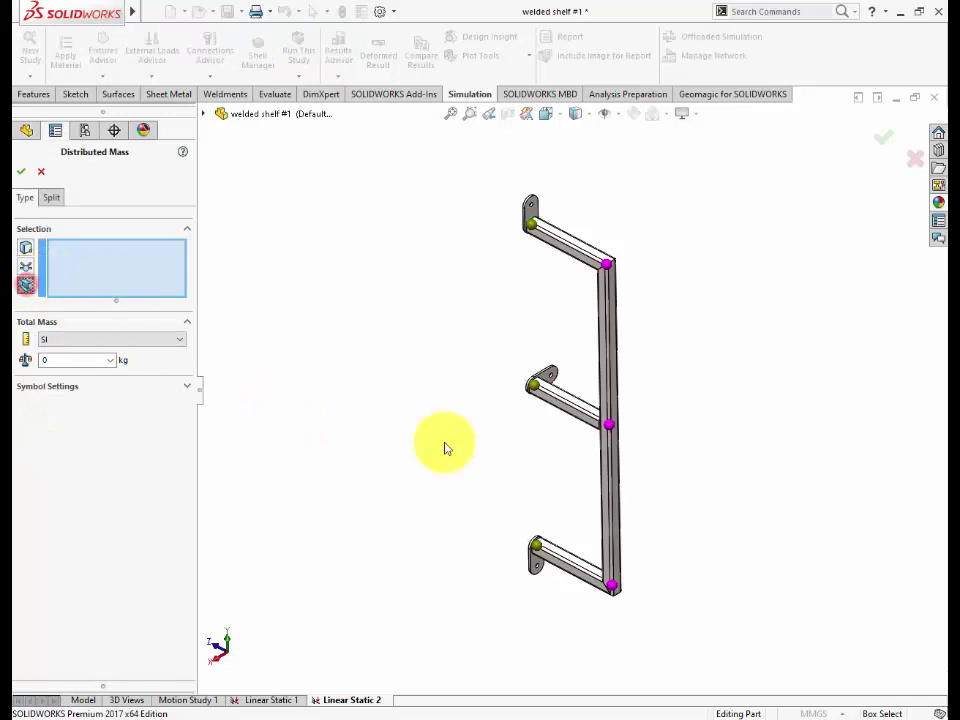
click(565, 405)
text(30)
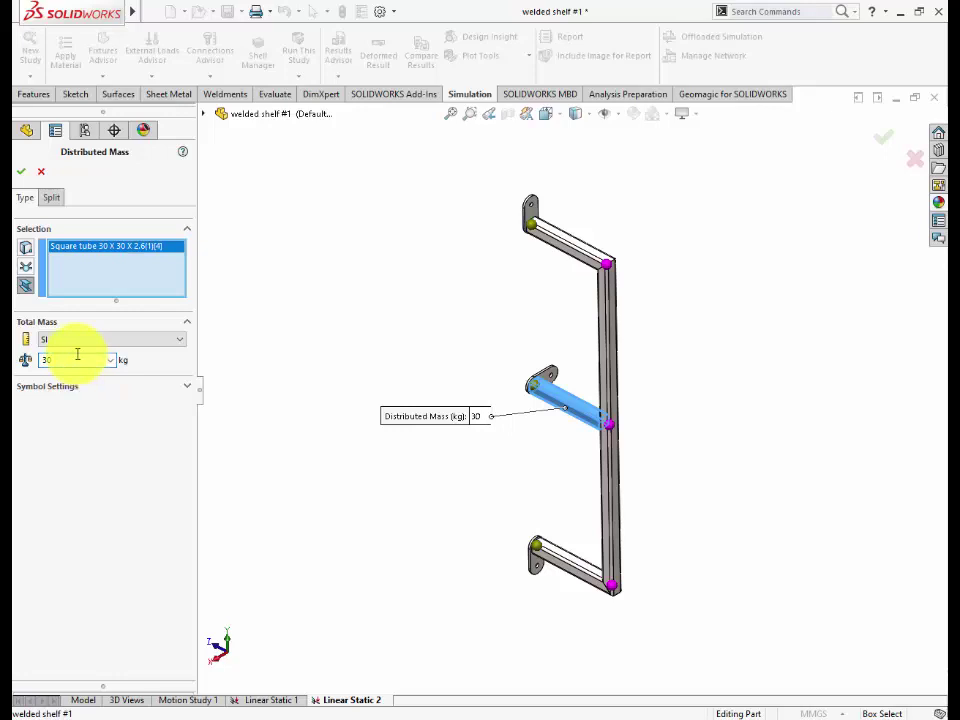
click(21, 171)
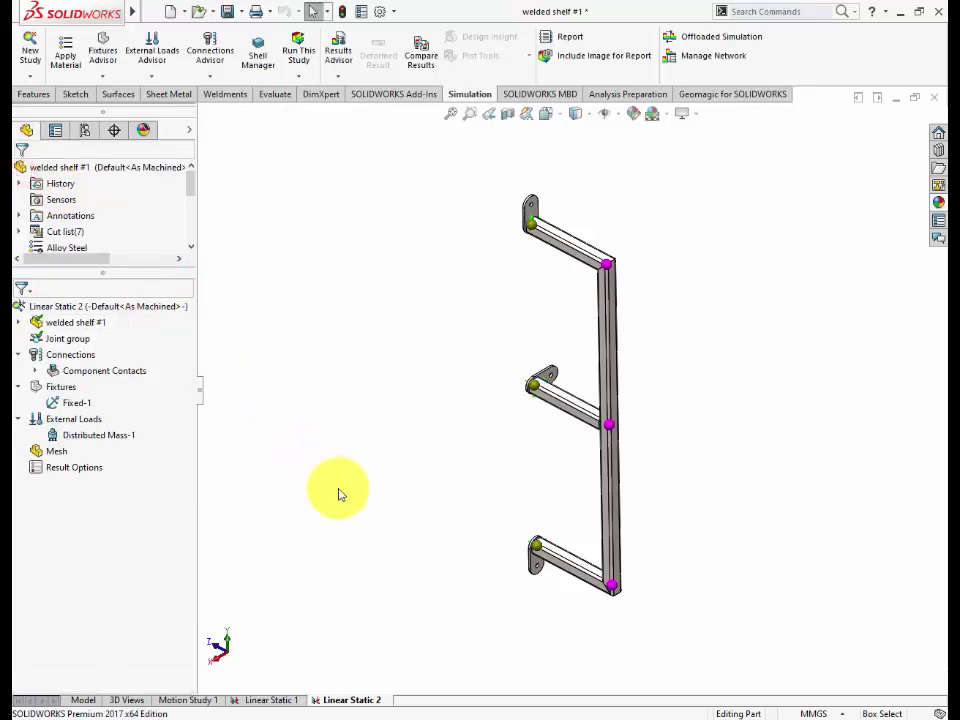
click(561, 710)
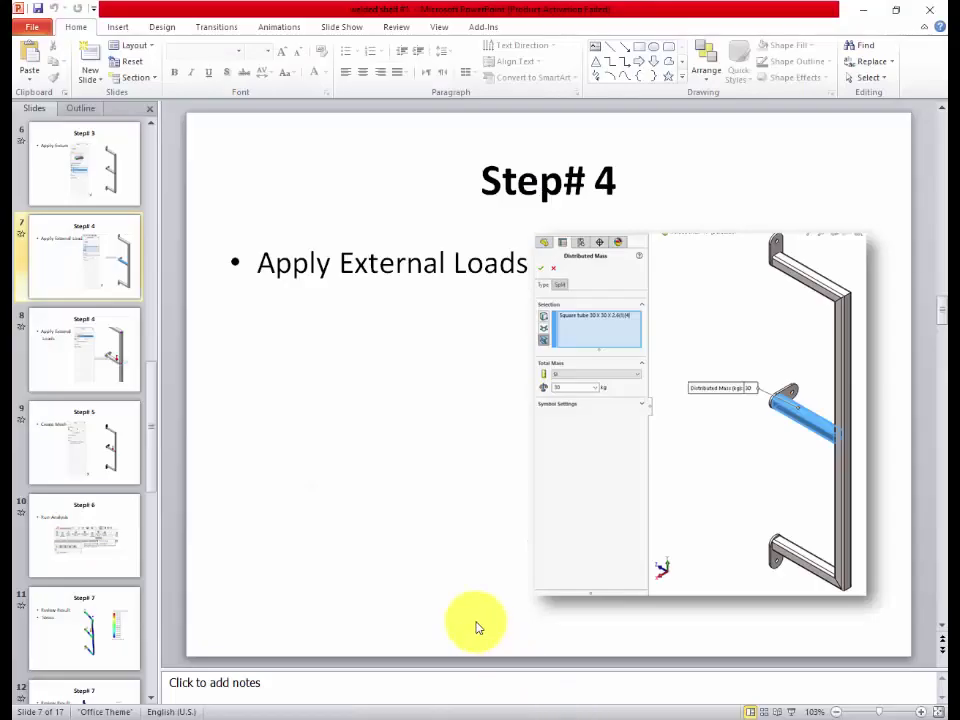
Advance the deck to the Step# 4 gravity slide and return to the SOLIDWORKS shelf study.
scroll(477, 627, down, 1)
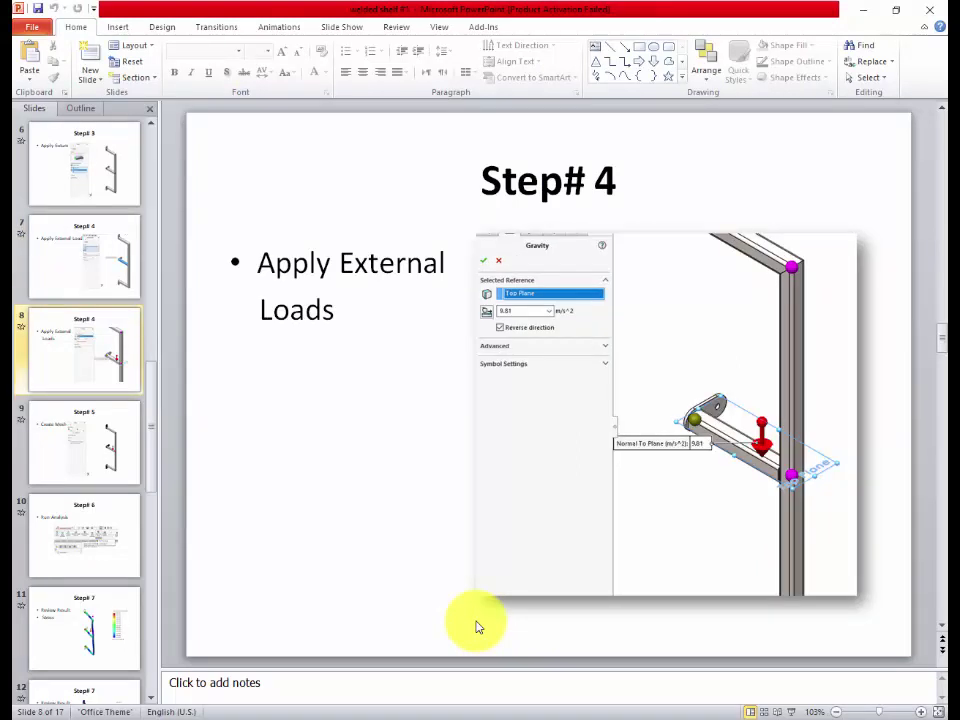
click(489, 716)
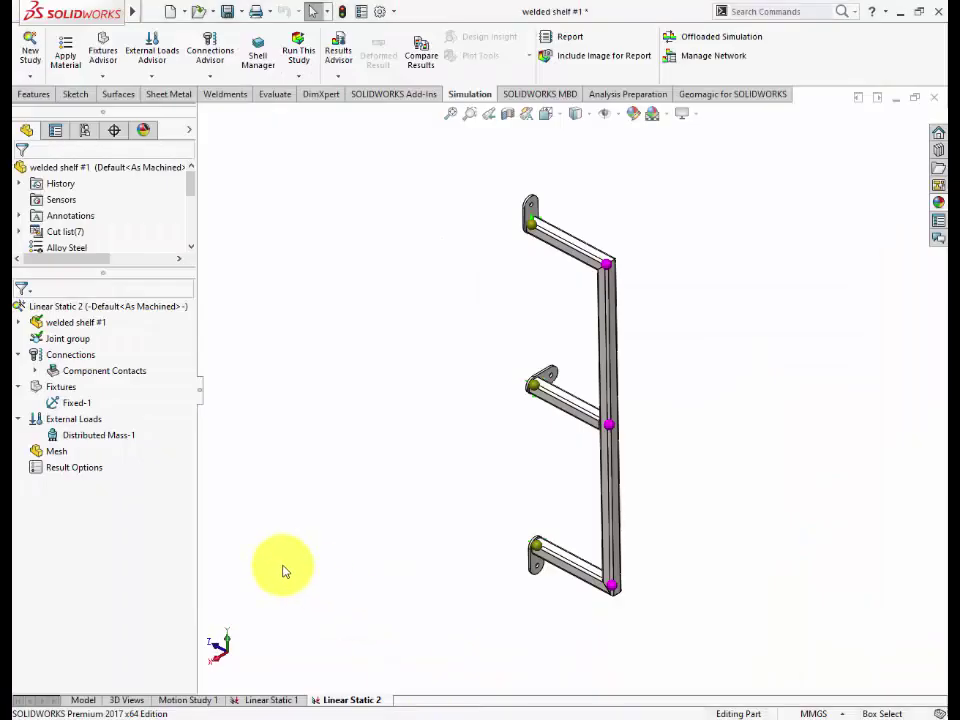
Add Gravity-1 at 9.81 m/s^2, reversed and normal to Top Plane, then return to PowerPoint.
right_click(78, 426)
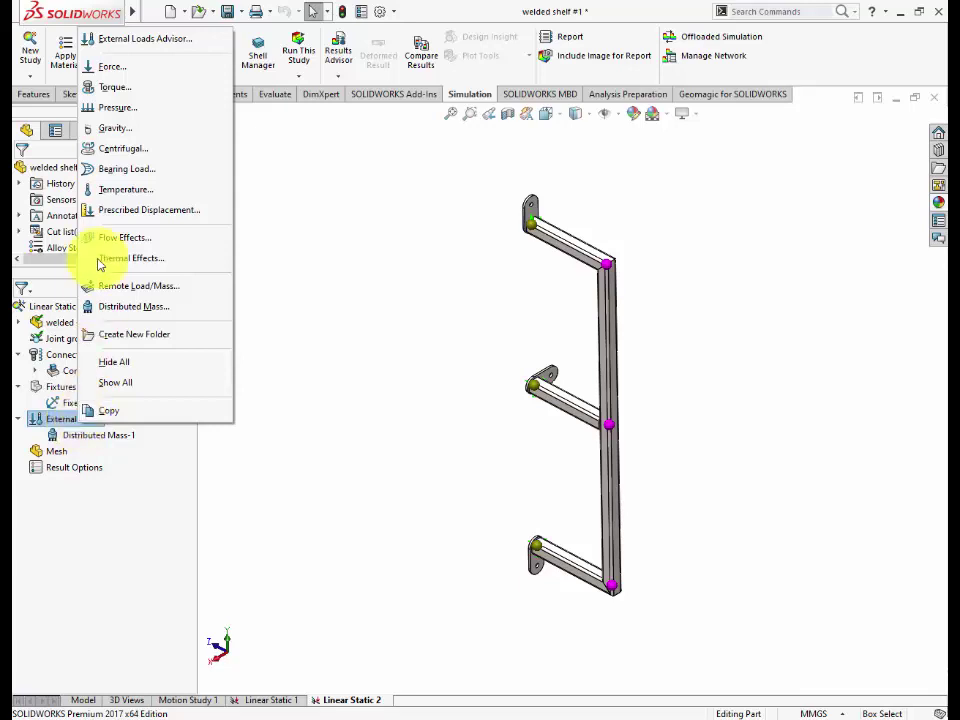
click(112, 128)
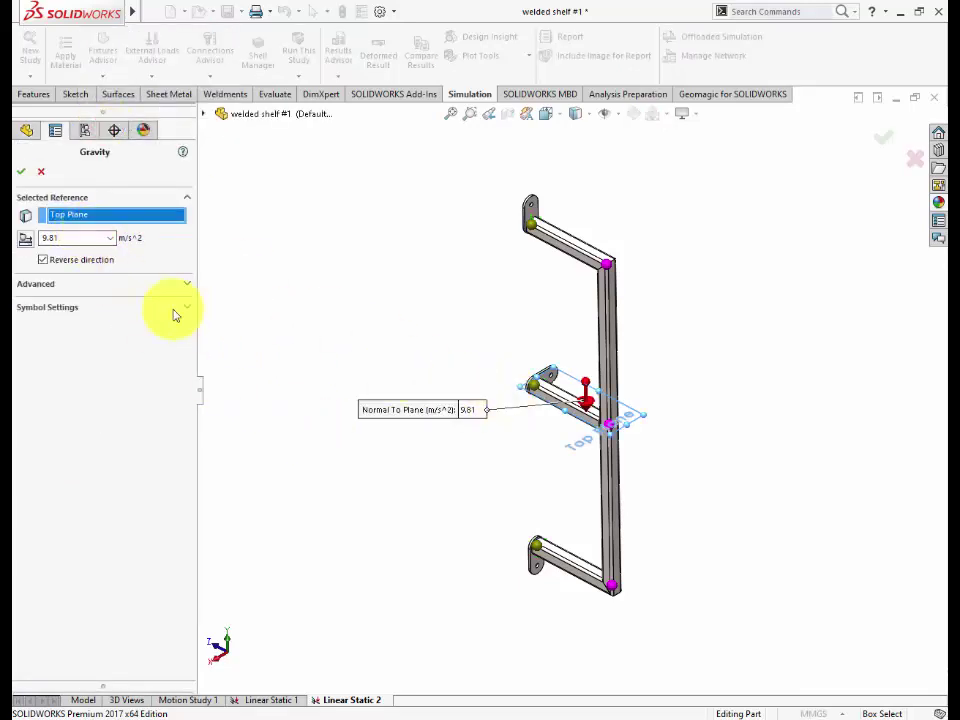
click(21, 171)
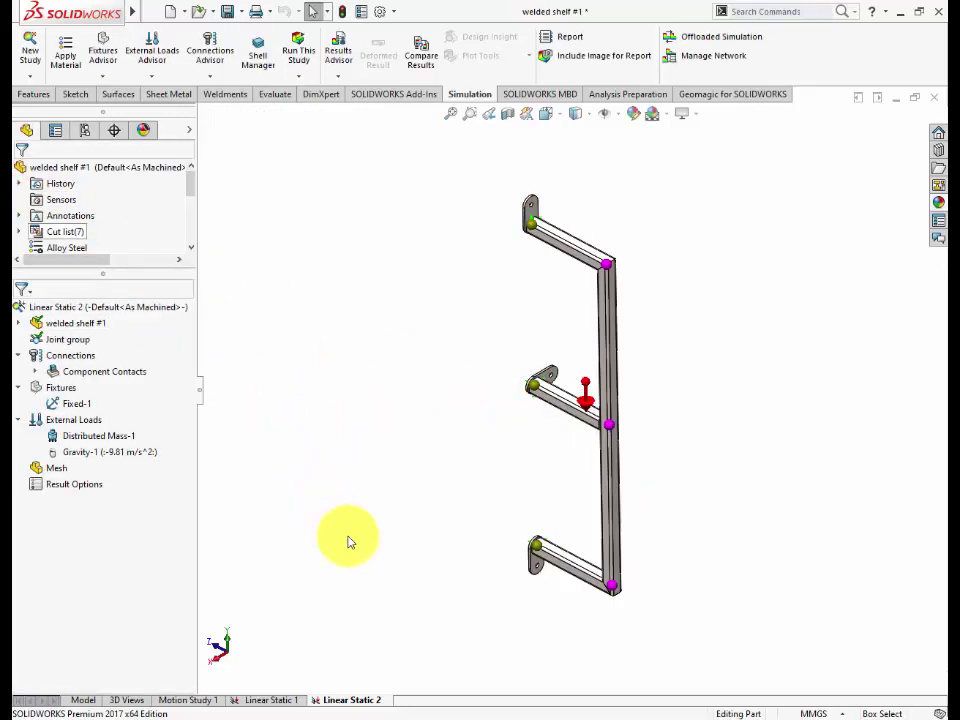
click(561, 716)
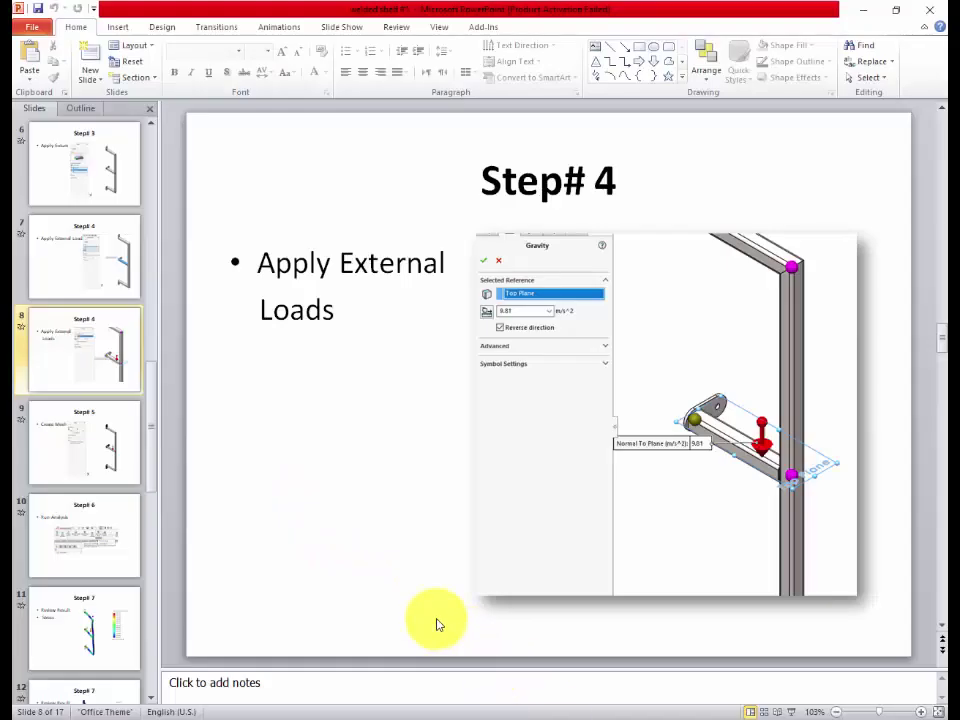
Advance to slide 9, Step# 5 Create Mesh, and switch back to SOLIDWORKS.
scroll(437, 625, down, 1)
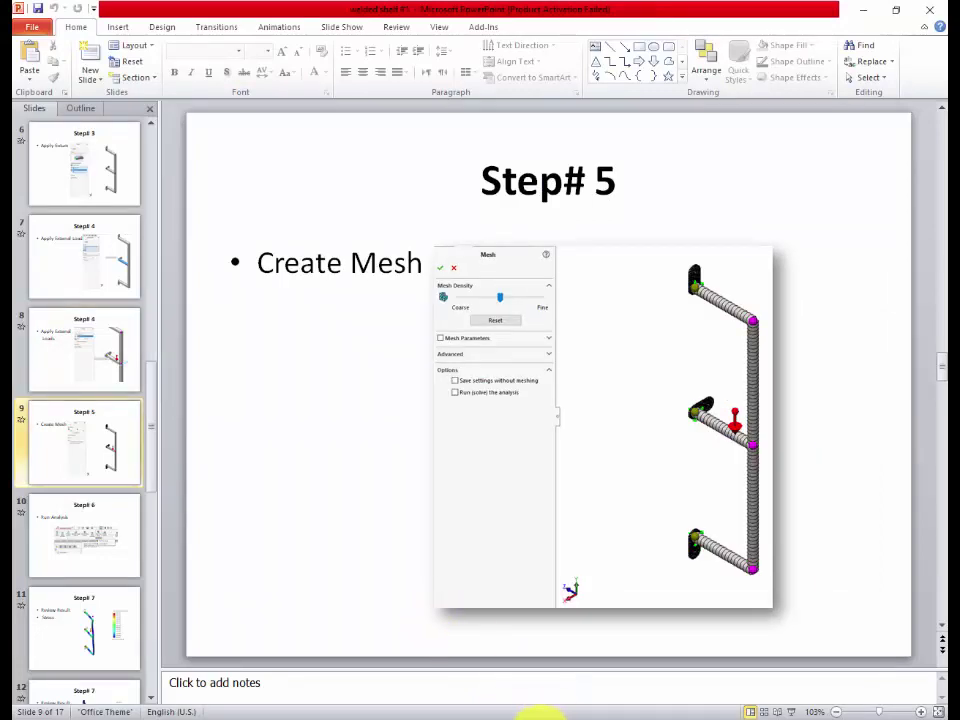
click(540, 714)
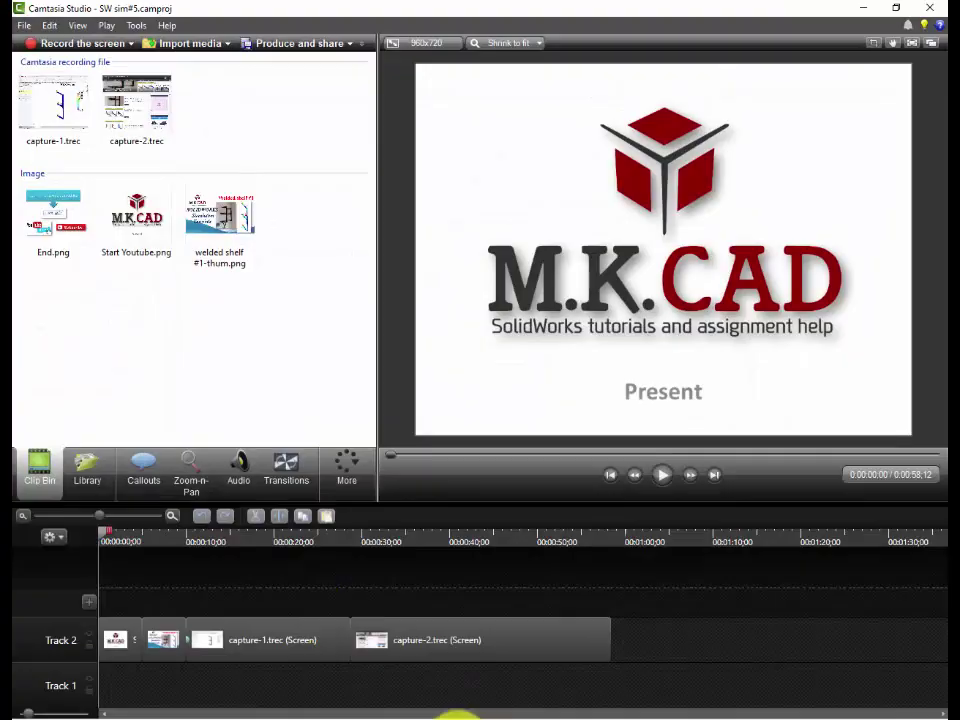
click(456, 714)
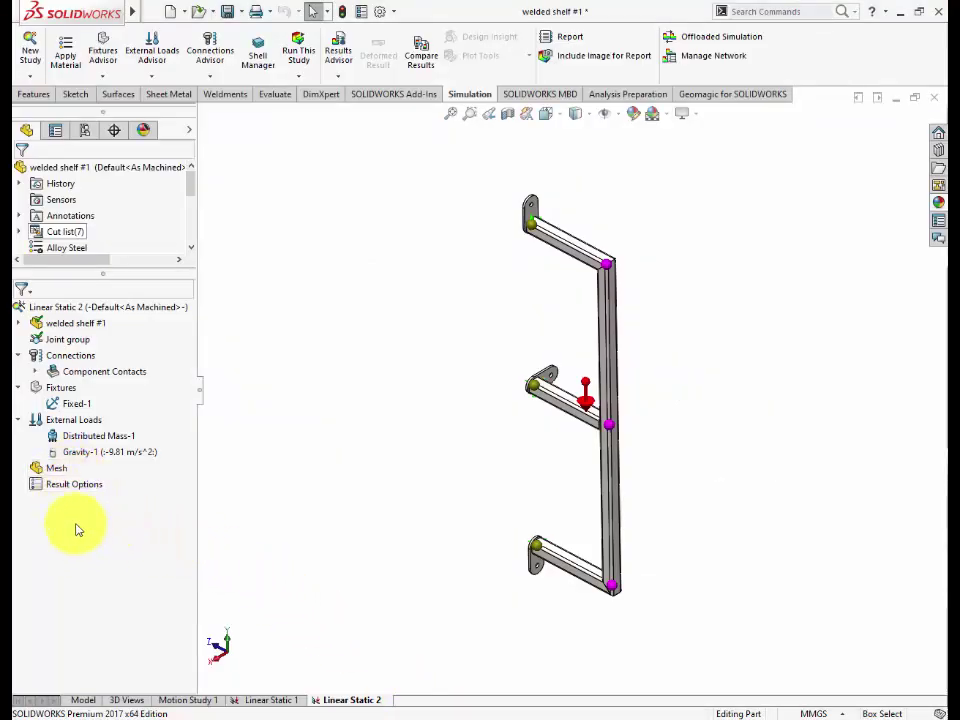
Create a default-density beam mesh on the welded shelf frame with Mesh > Create Mesh.
right_click(55, 466)
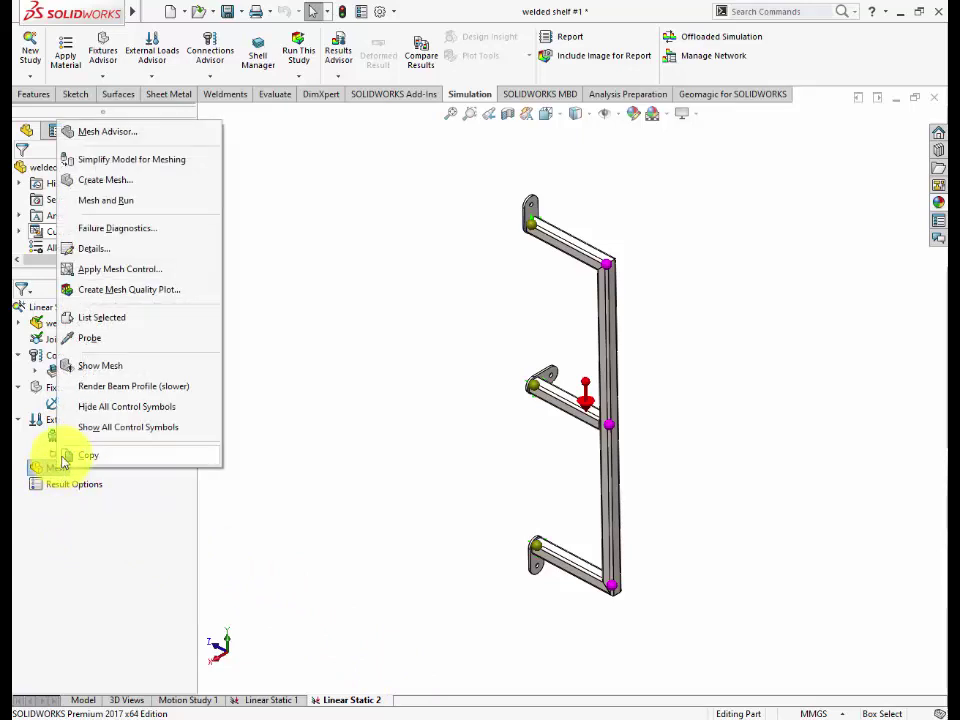
click(98, 180)
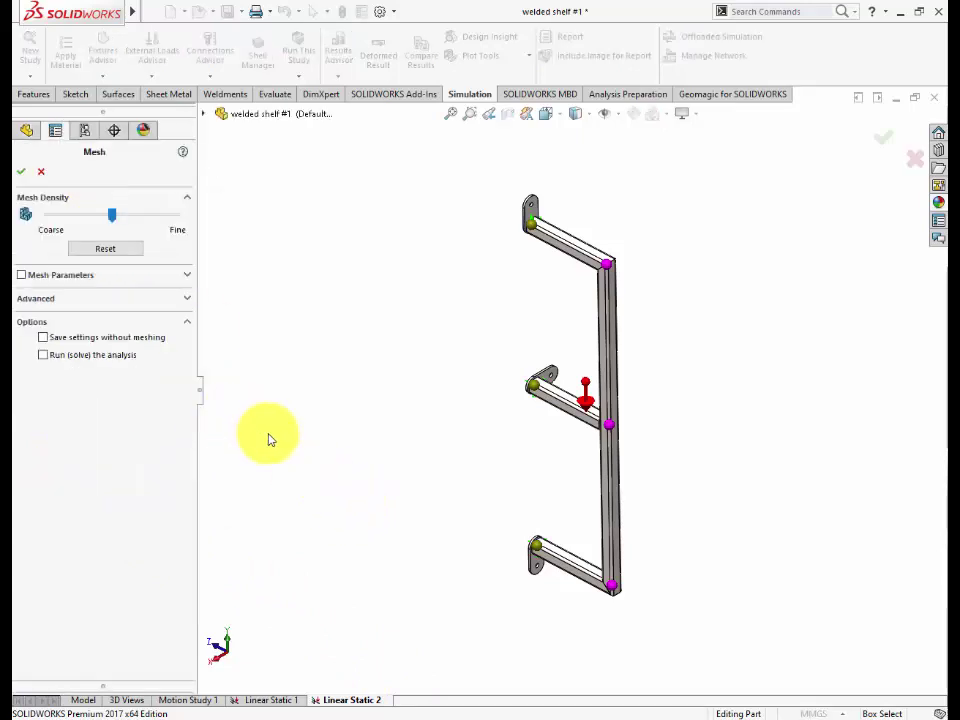
click(23, 174)
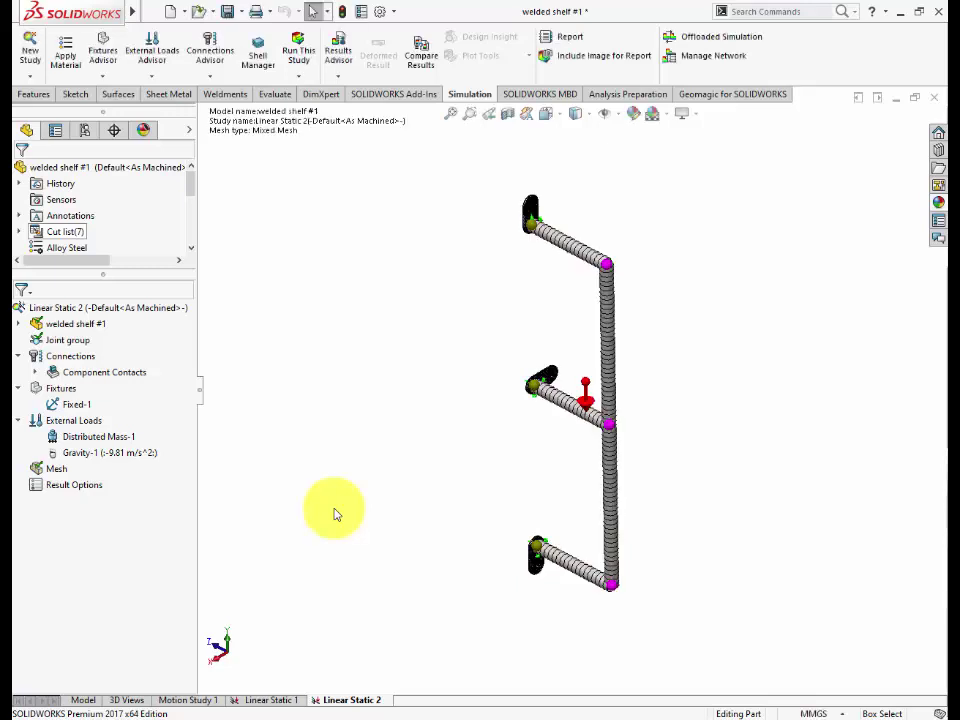
Set a new Results folder in Linear Static 2's properties, then return to the tutorial slides.
right_click(135, 308)
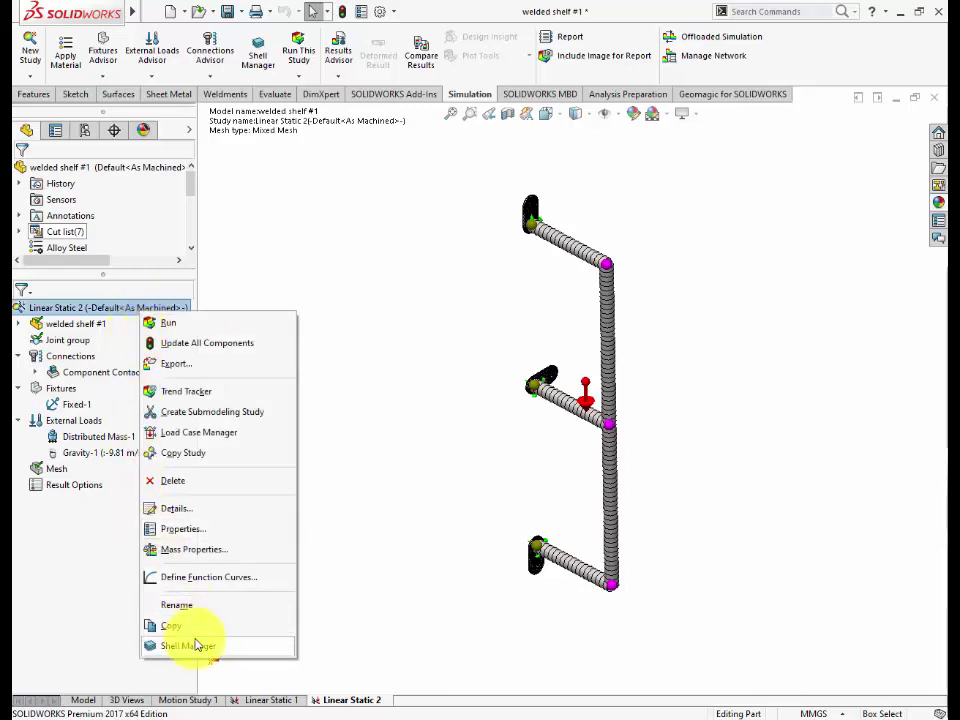
click(184, 529)
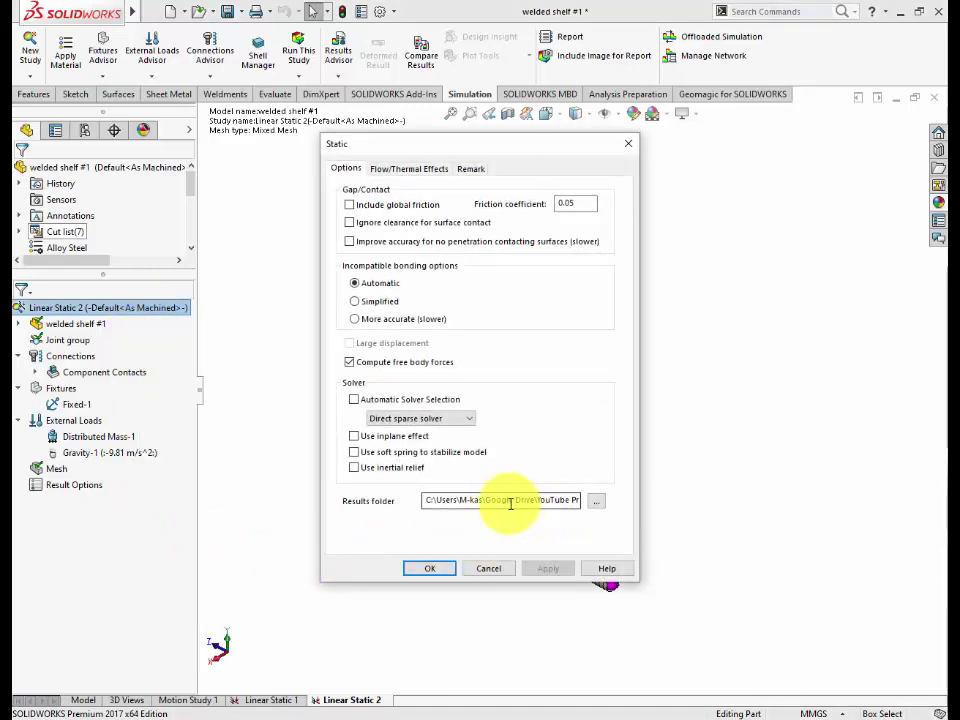
click(595, 505)
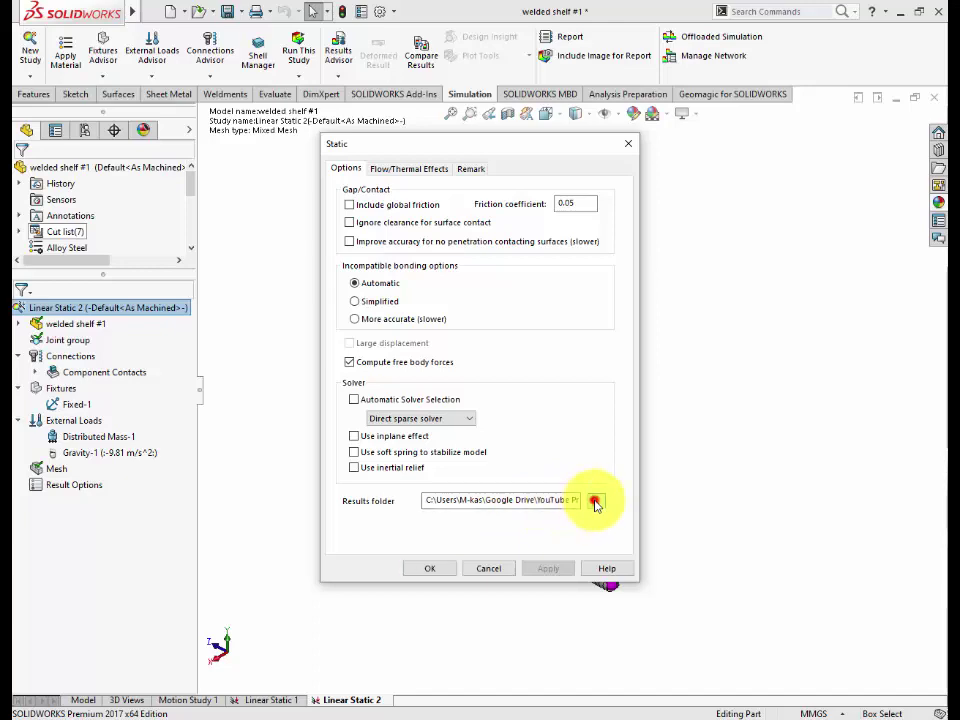
click(576, 520)
click(491, 400)
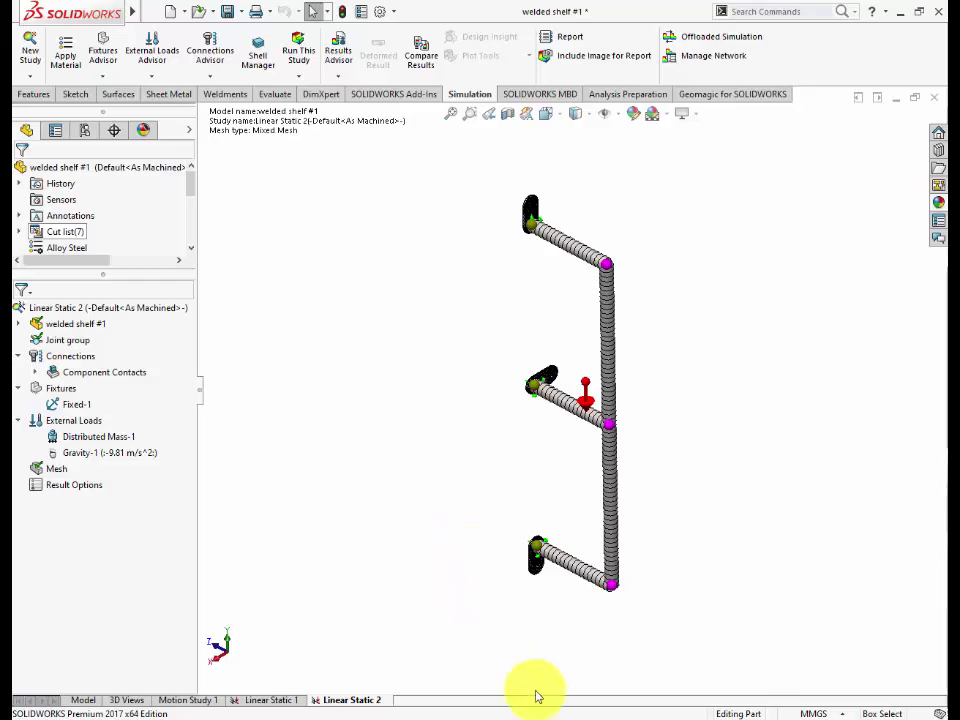
click(556, 716)
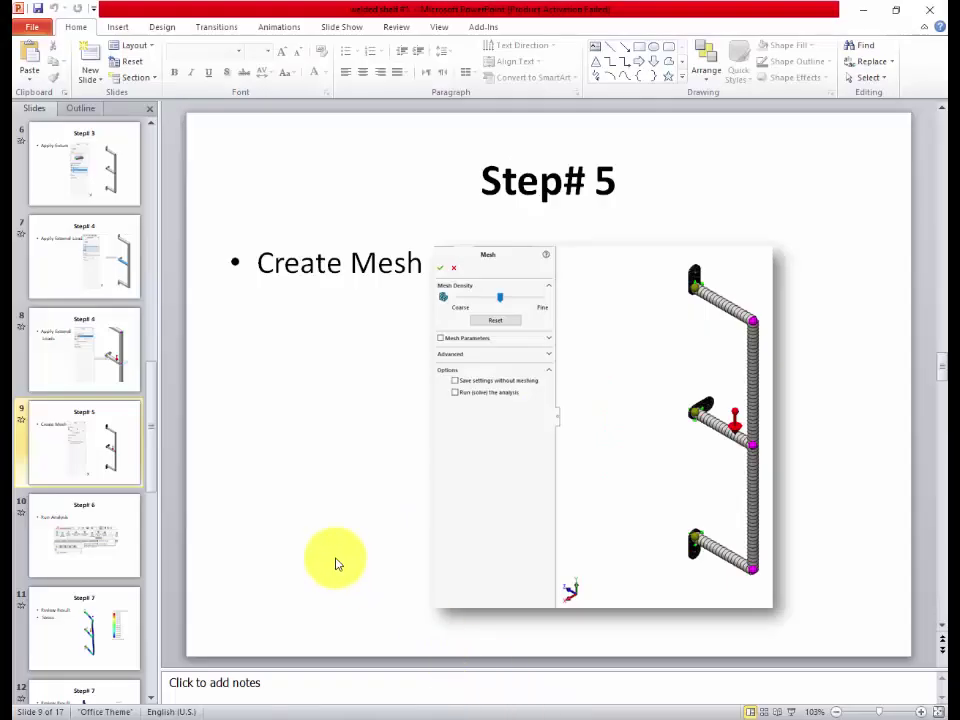
Advance to slide 10 'Step# 6 – Run Analysis' and return to the SOLIDWORKS study.
scroll(336, 563, down, 1)
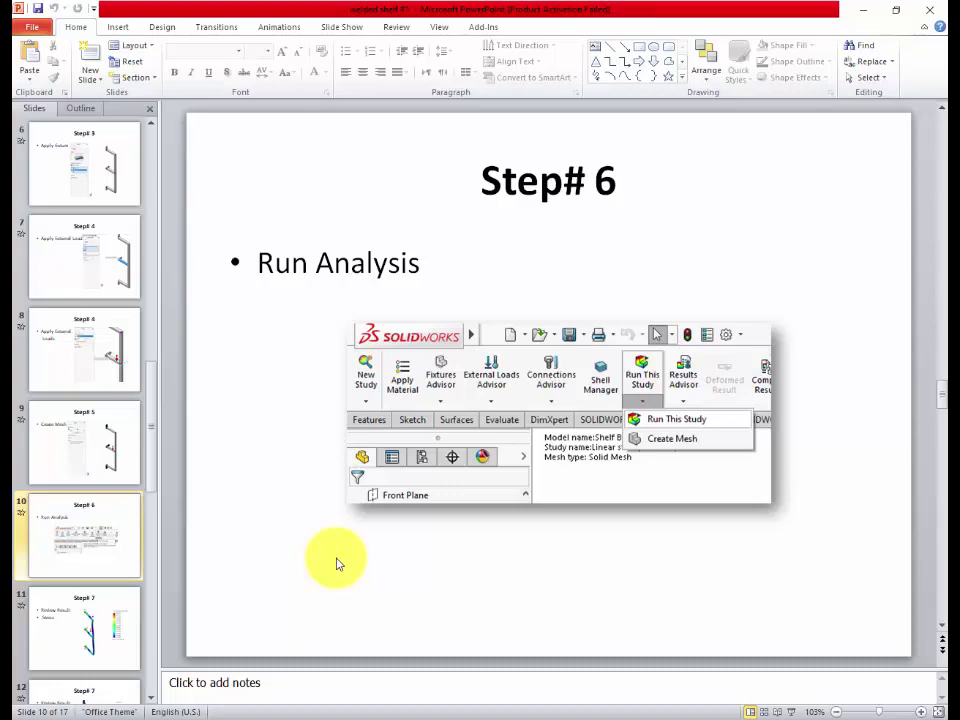
click(376, 713)
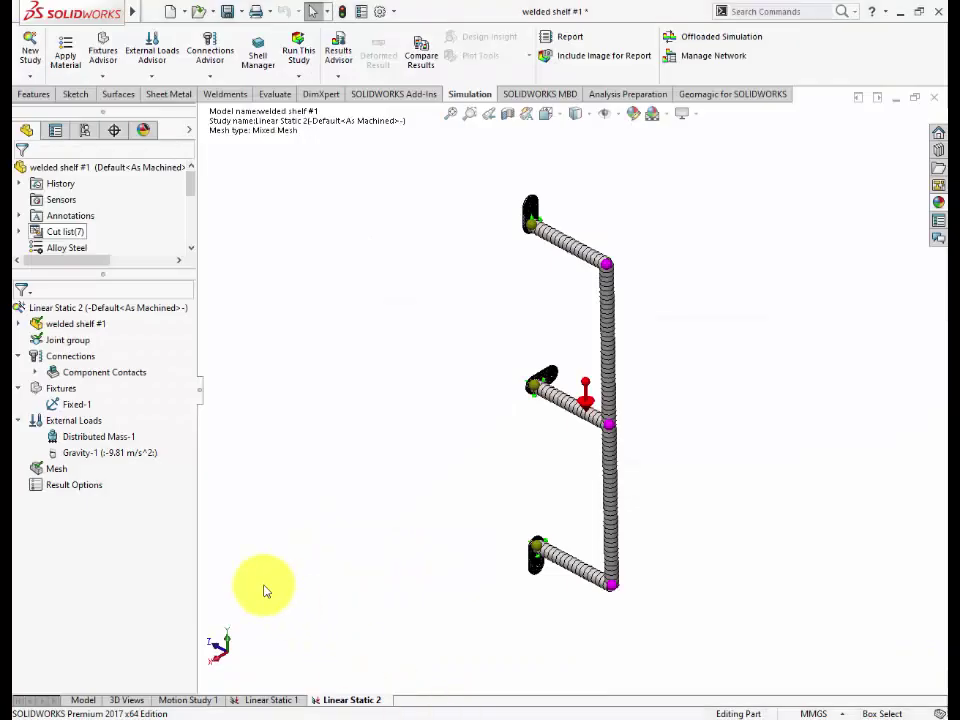
Run Linear Static 2 and accept the Stress1 plot settings, with von Mises peaking at 3.681e+004 N/m^2.
click(295, 55)
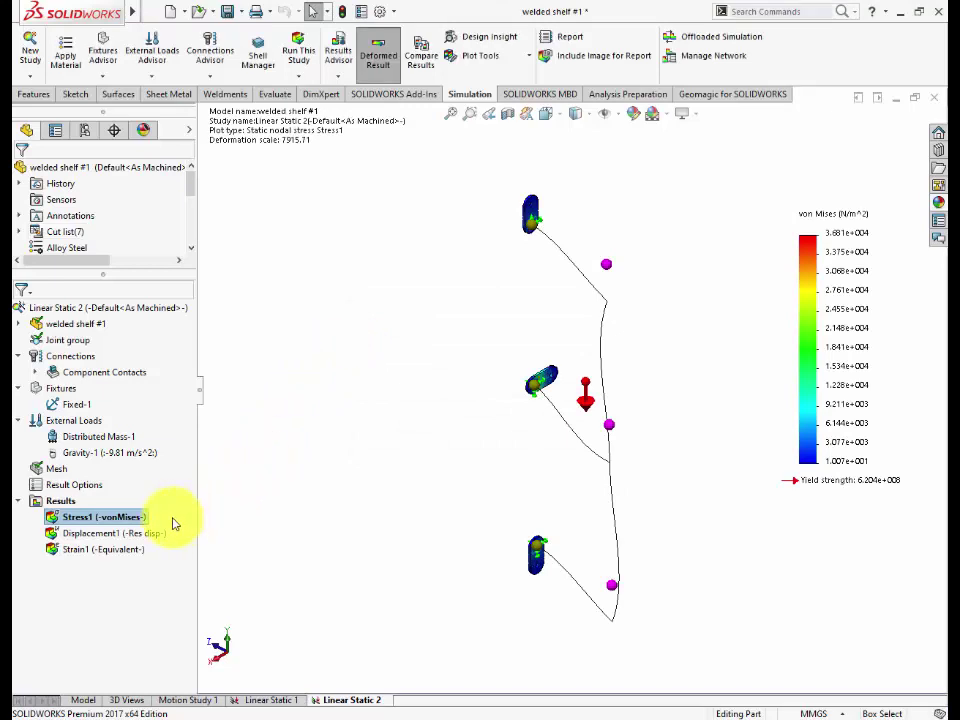
double_click(116, 517)
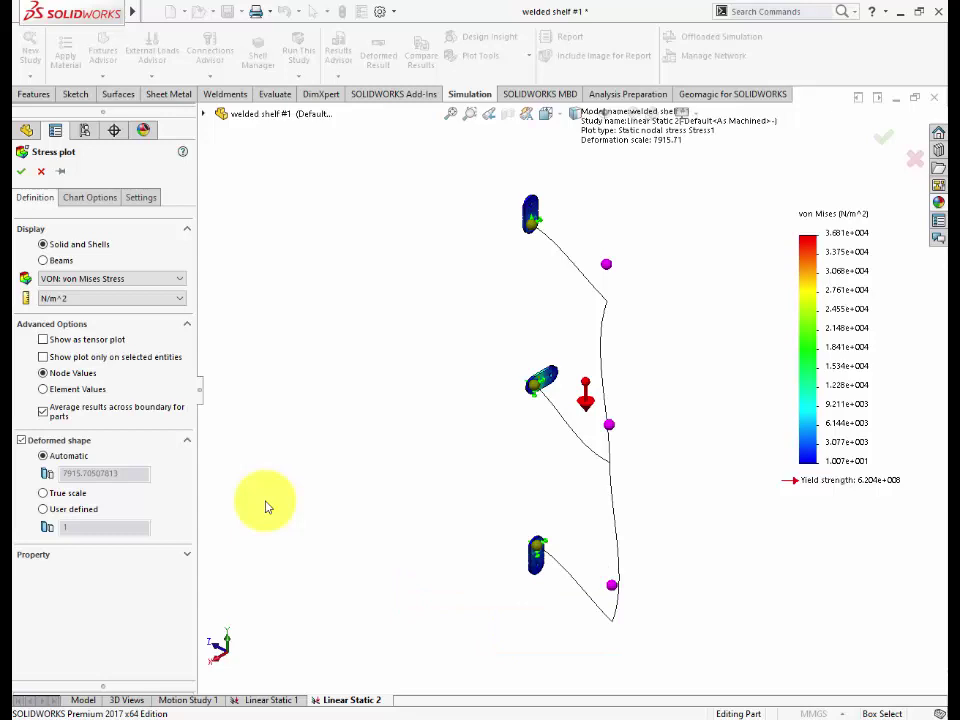
click(21, 171)
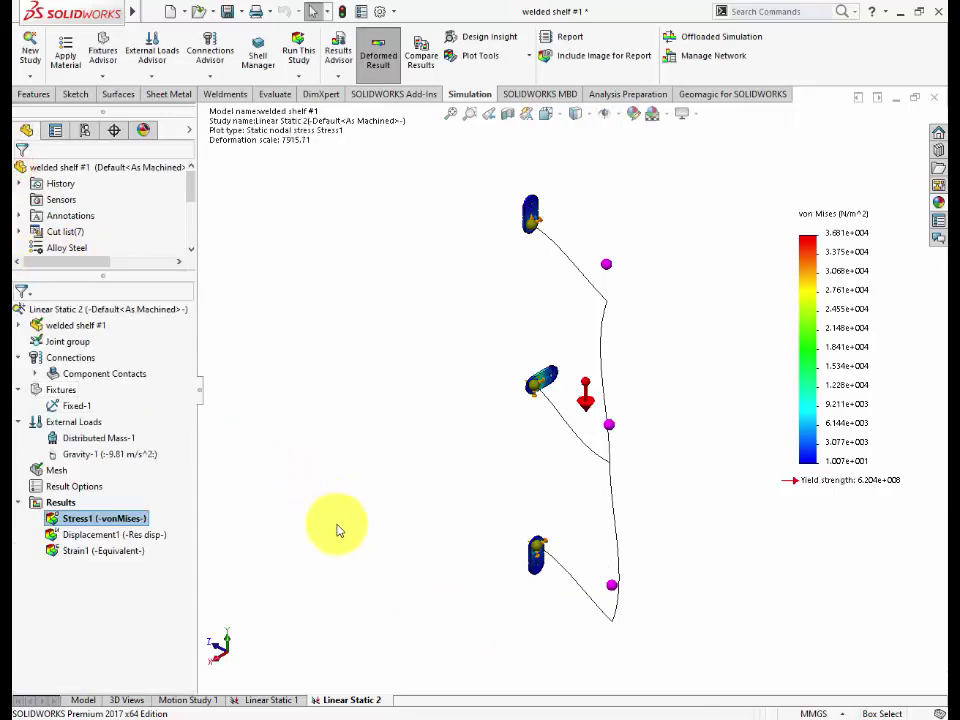
View the Displacement1 and Strain1 results, then return to the Stress1 plot.
click(135, 535)
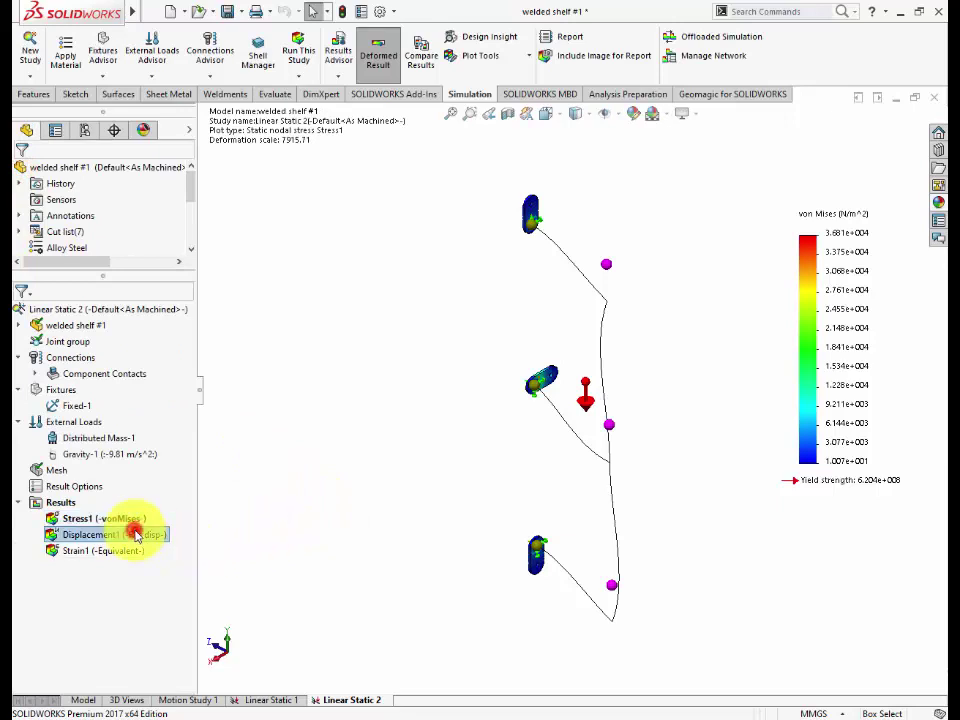
click(128, 550)
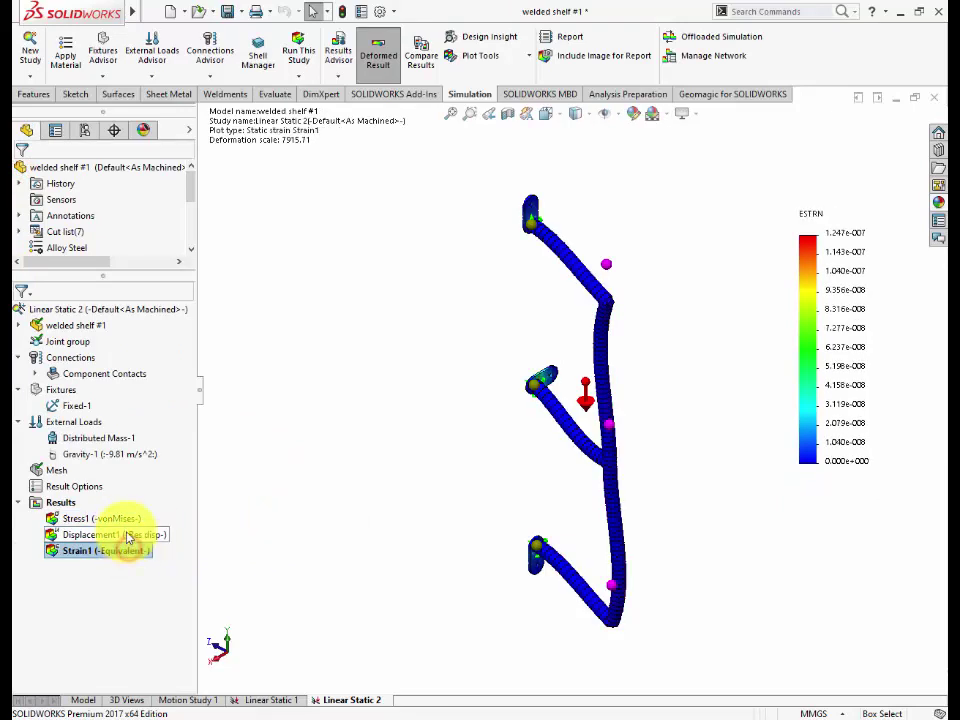
click(122, 518)
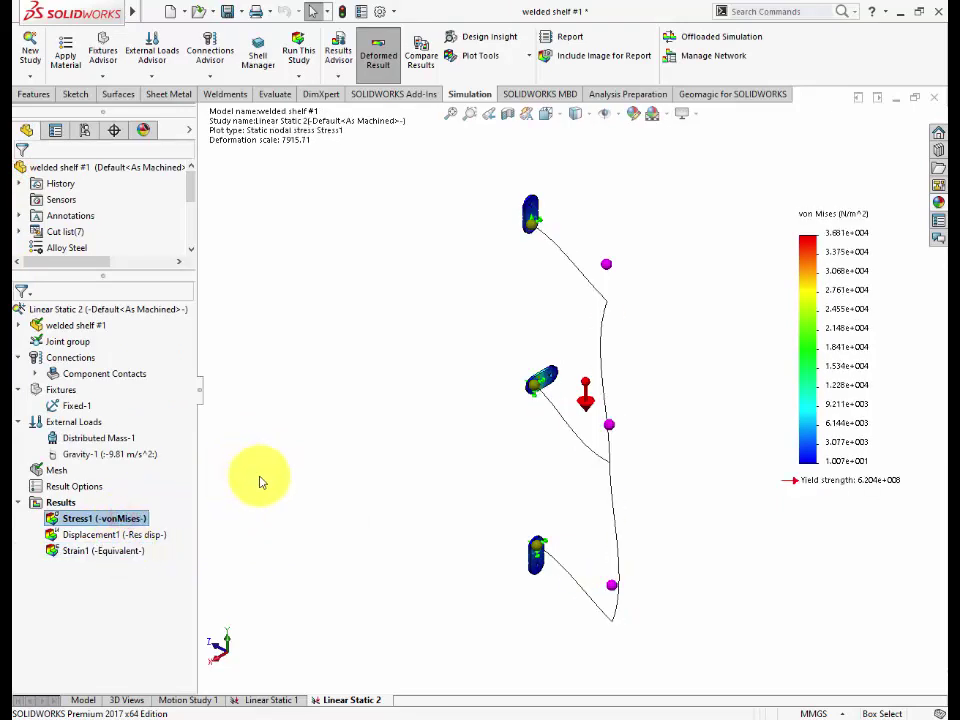
Redefine Stress1 as a beam axial (P/A) plot ranging from -1.584e+005 to 1.584e+005 N/m^2.
right_click(137, 524)
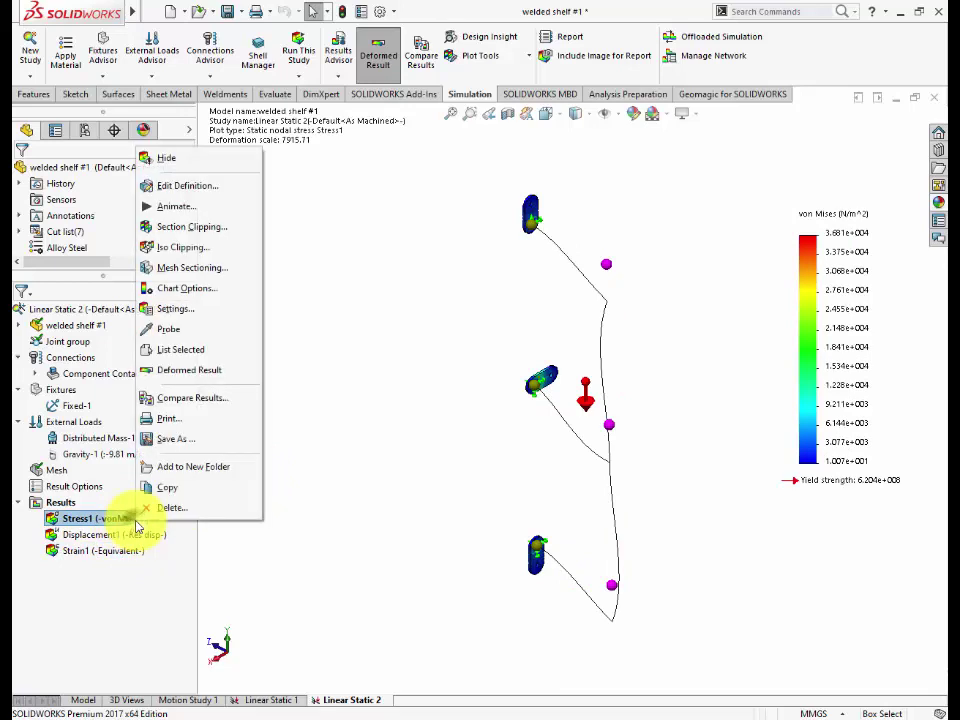
click(165, 185)
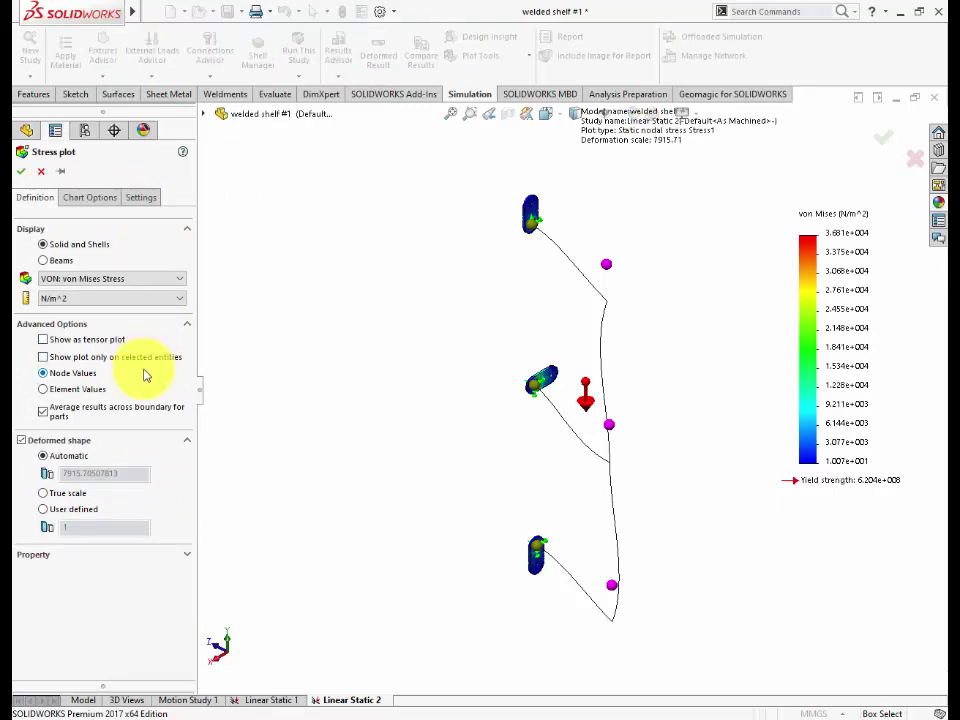
click(65, 266)
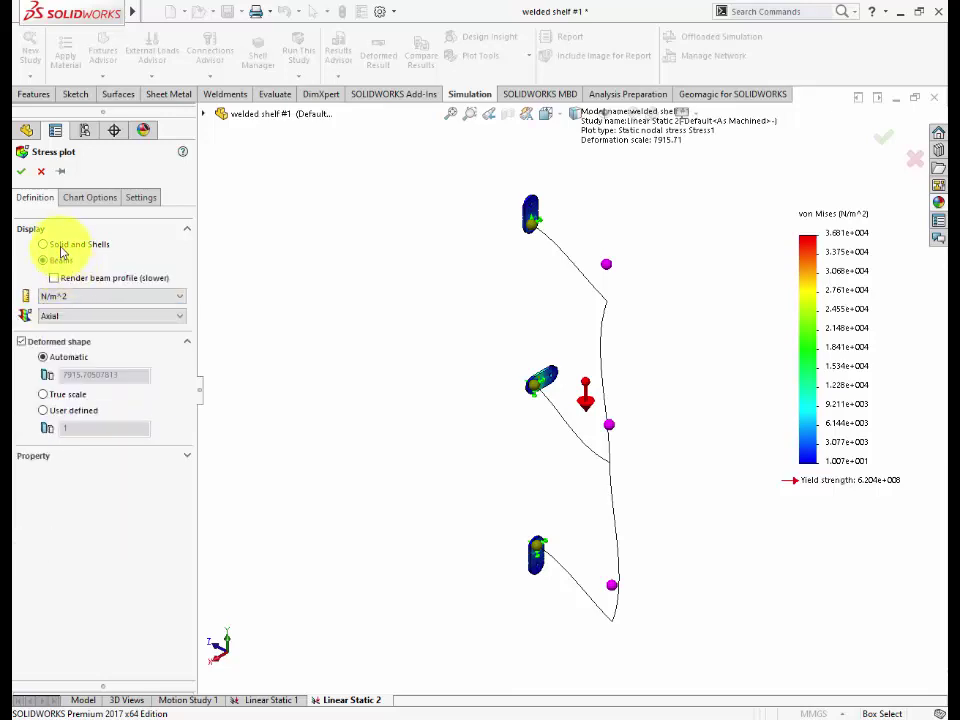
click(60, 260)
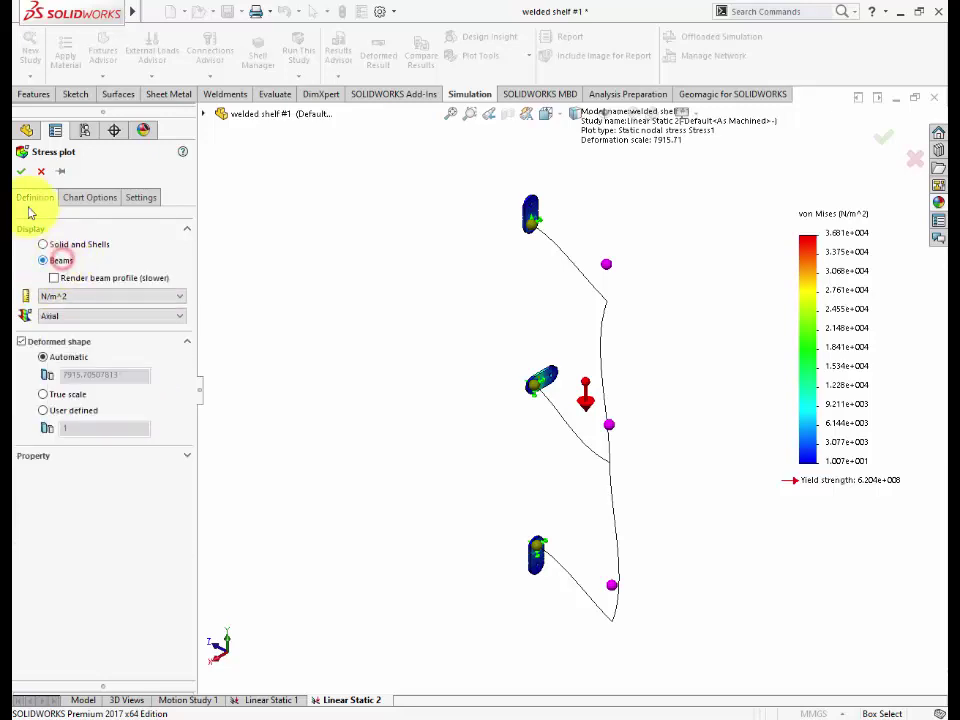
click(21, 171)
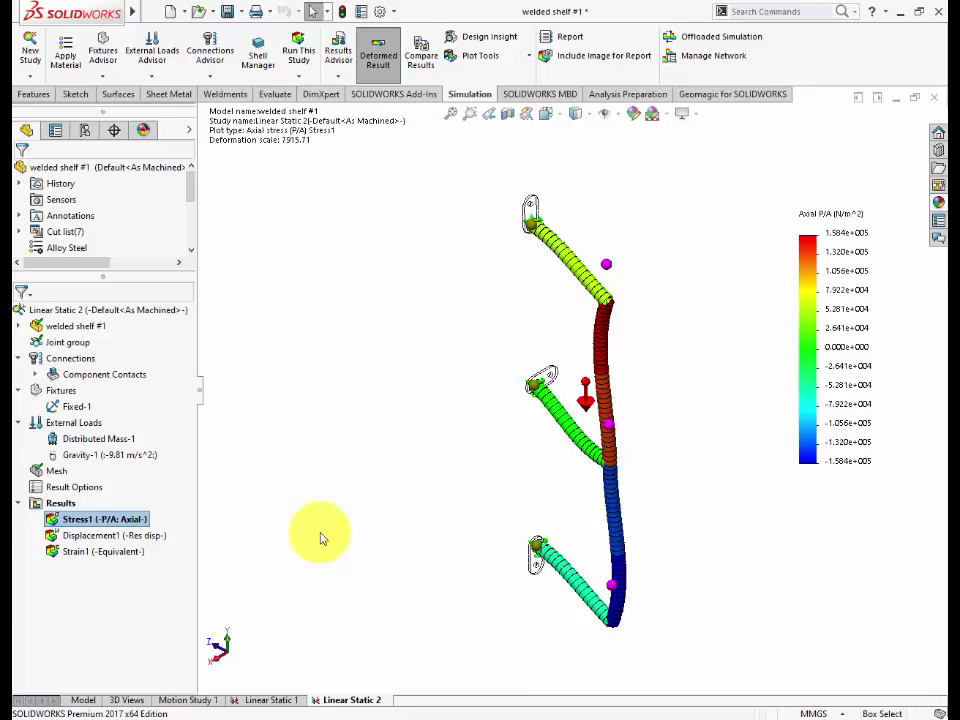
right_click(140, 520)
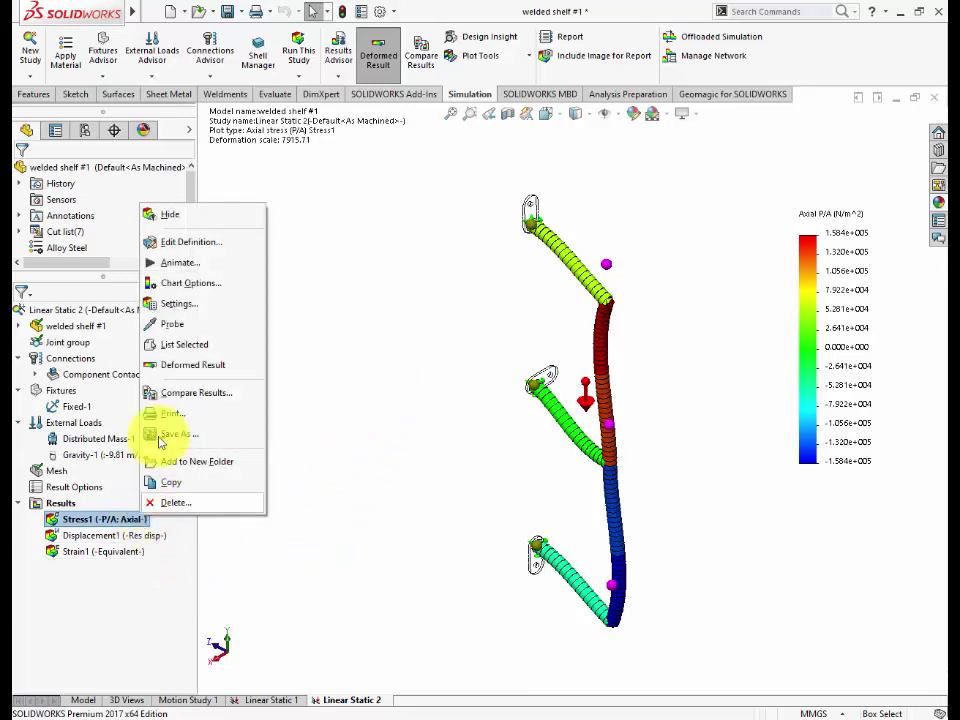
click(388, 531)
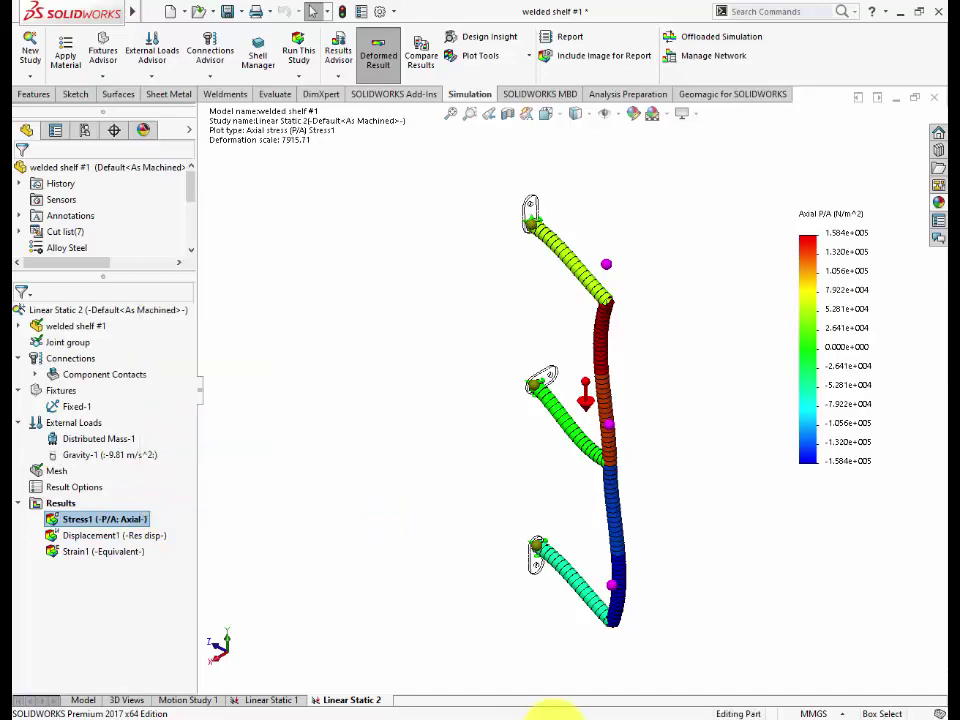
Page through slides 11–14 in PowerPoint to reach 'Step# 9 Animate plot'.
click(546, 712)
scroll(474, 667, down, 2)
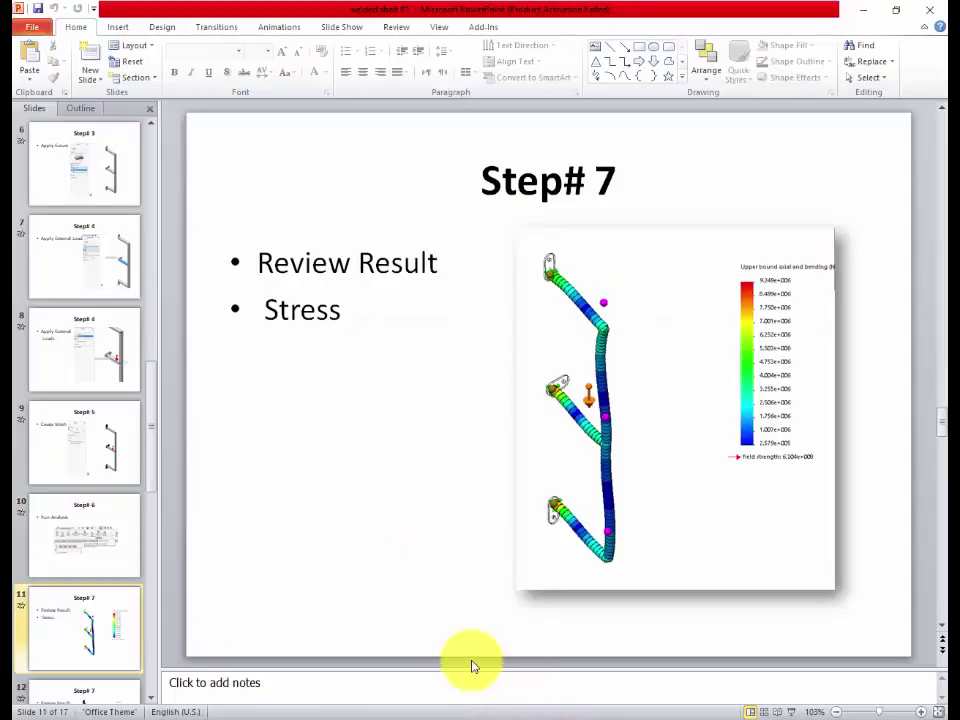
scroll(474, 667, down, 2)
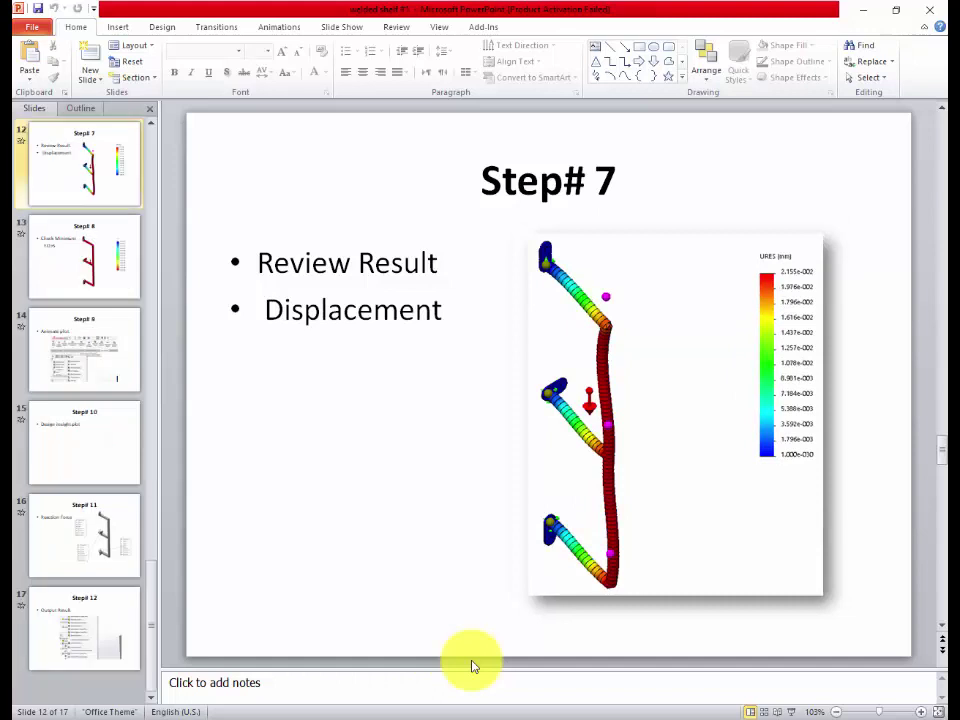
scroll(474, 667, down, 2)
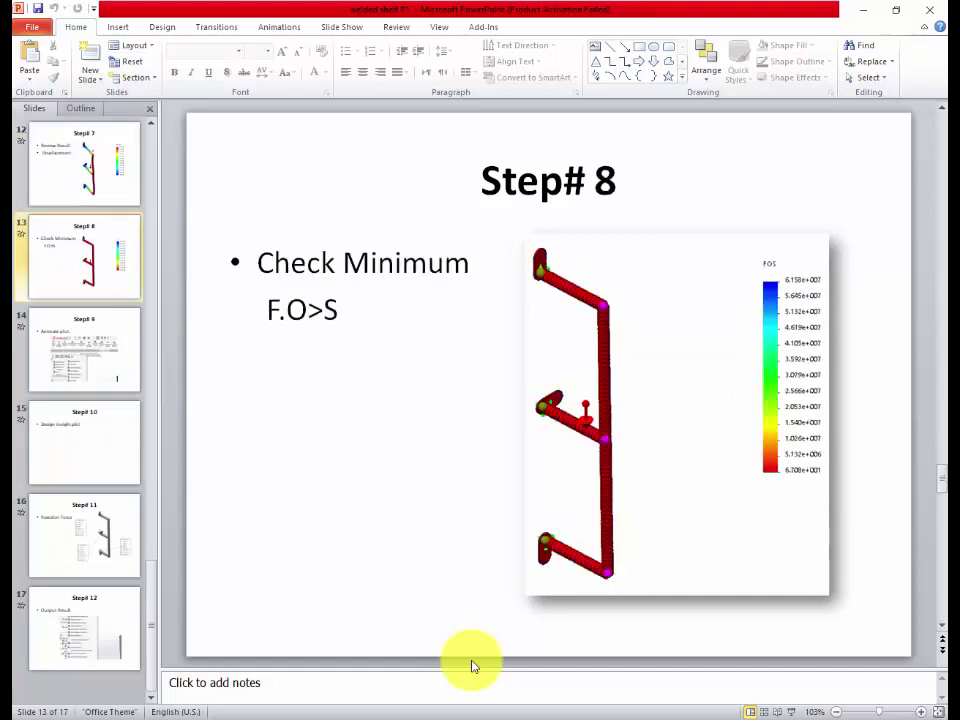
scroll(474, 667, down, 2)
scroll(474, 667, up, 2)
scroll(474, 667, down, 2)
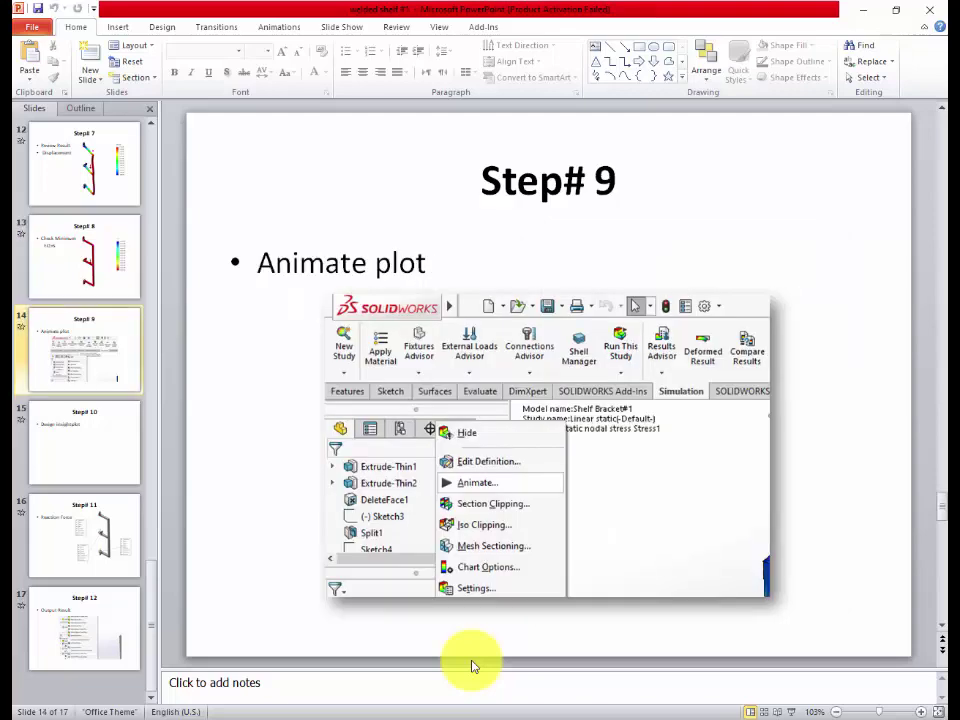
Animate the Stress1 axial stress plot at speed 95, then close the animation.
click(385, 705)
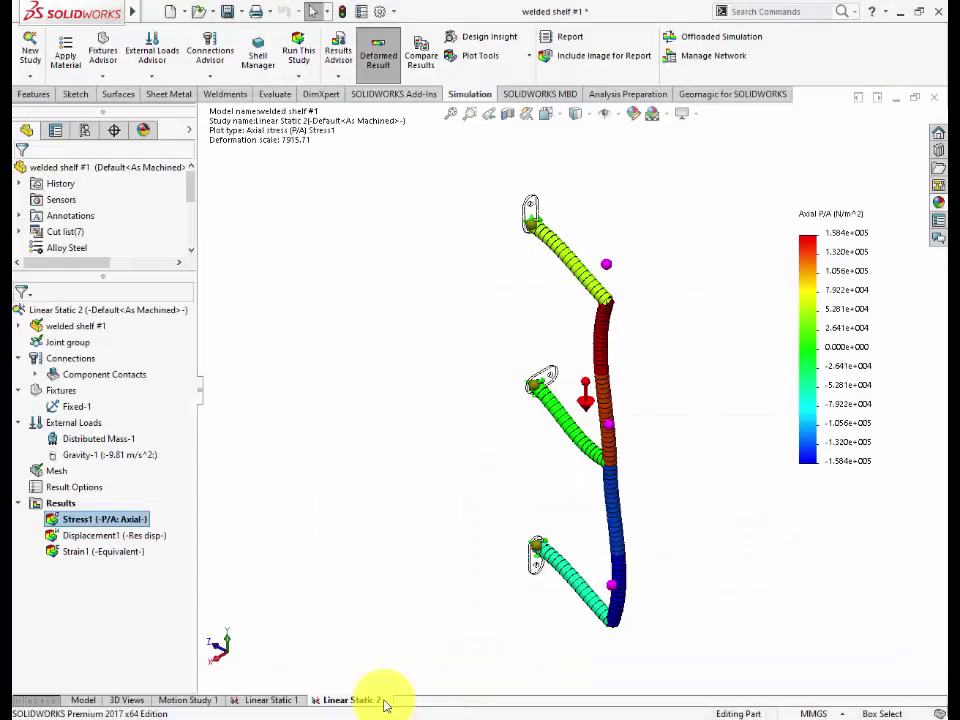
right_click(134, 516)
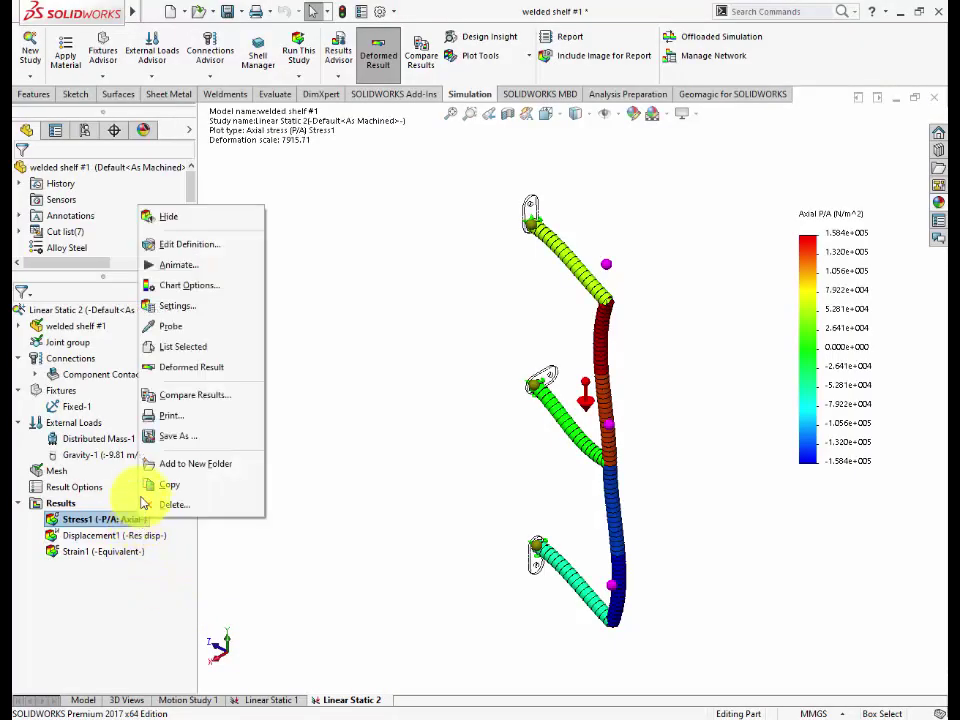
click(171, 264)
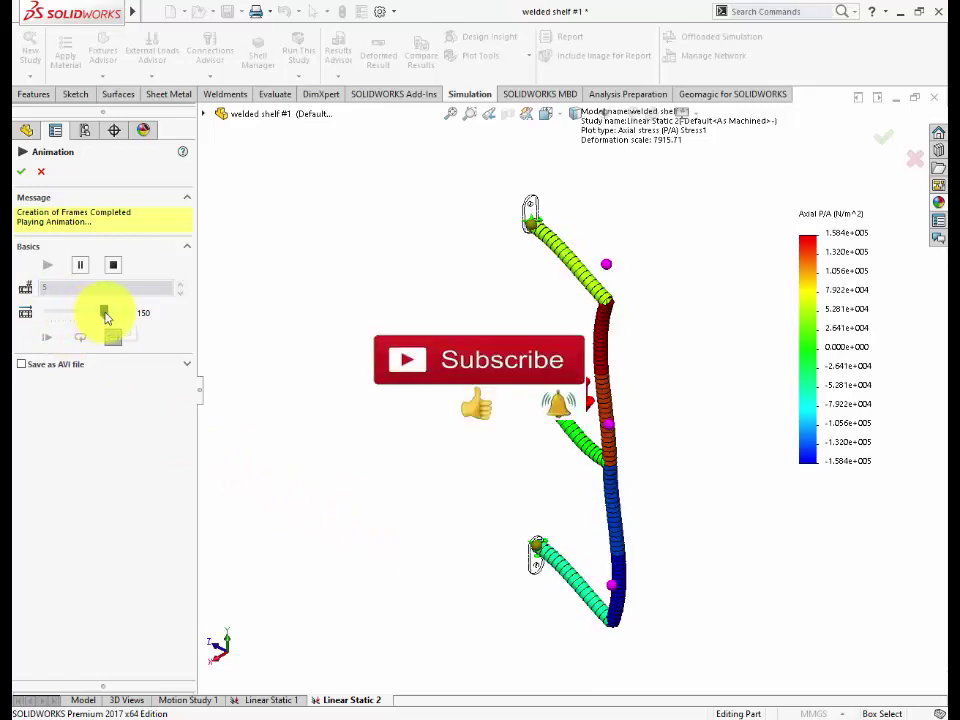
drag(107, 317, 83, 313)
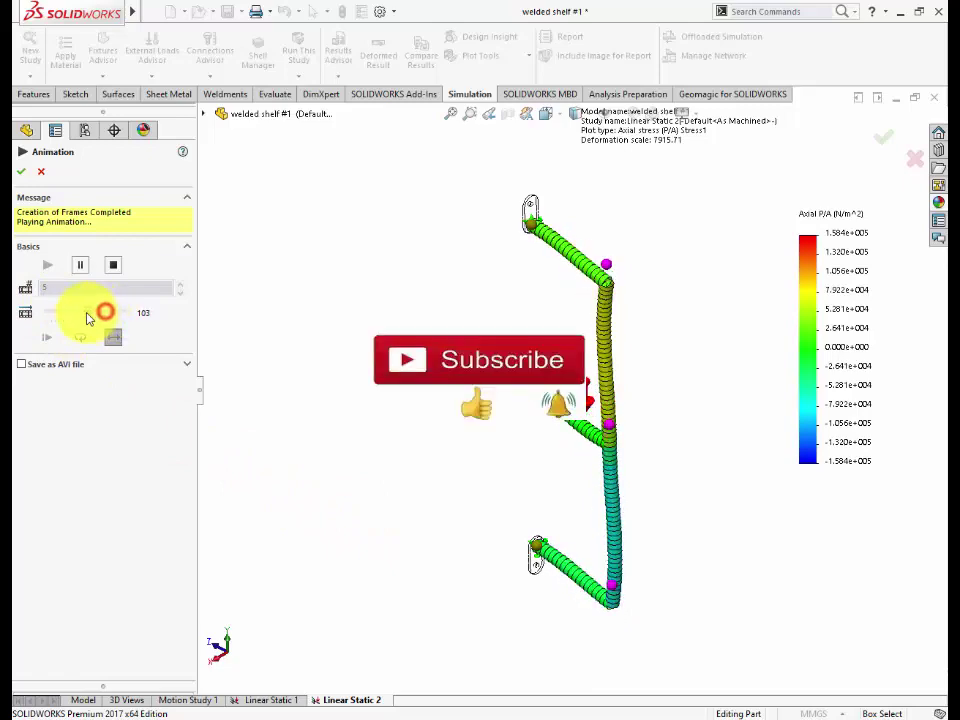
click(20, 174)
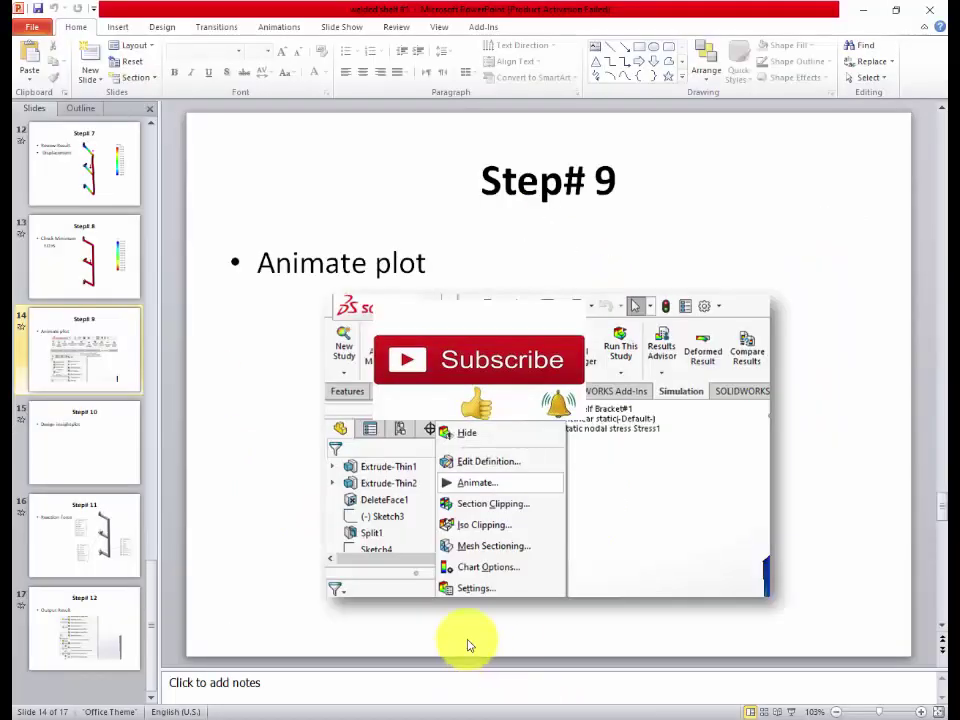
scroll(467, 640, down, 1)
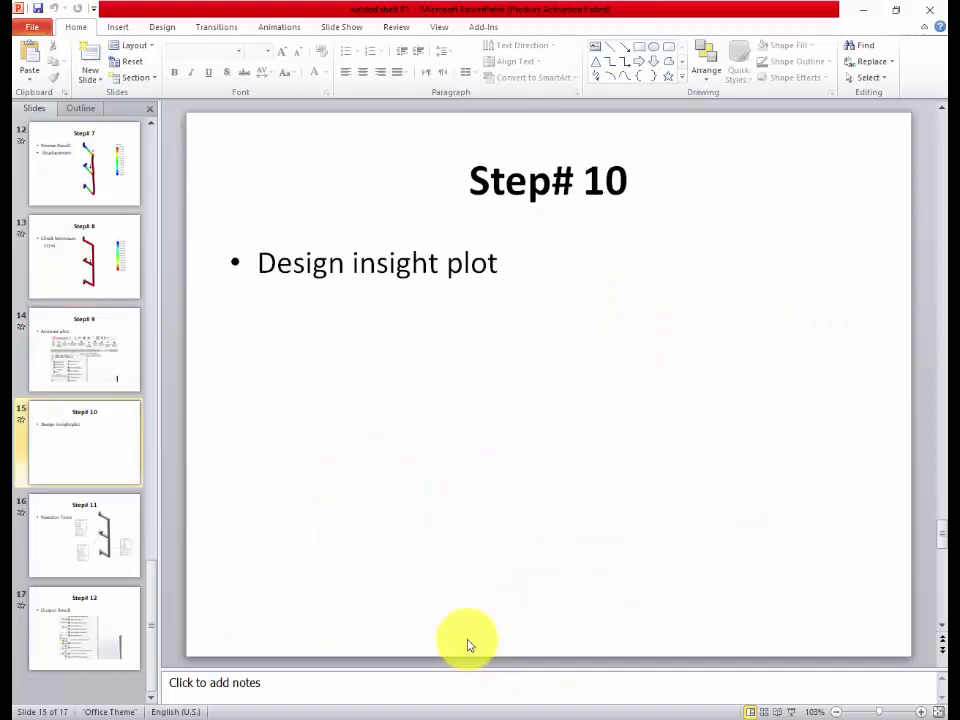
scroll(469, 645, down, 1)
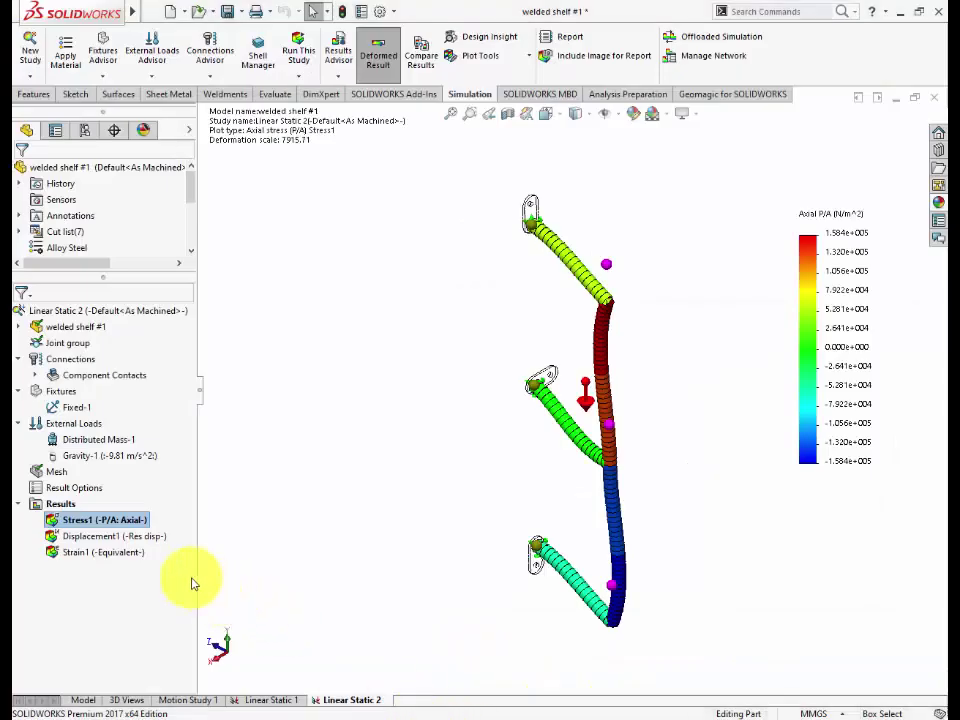
right_click(64, 504)
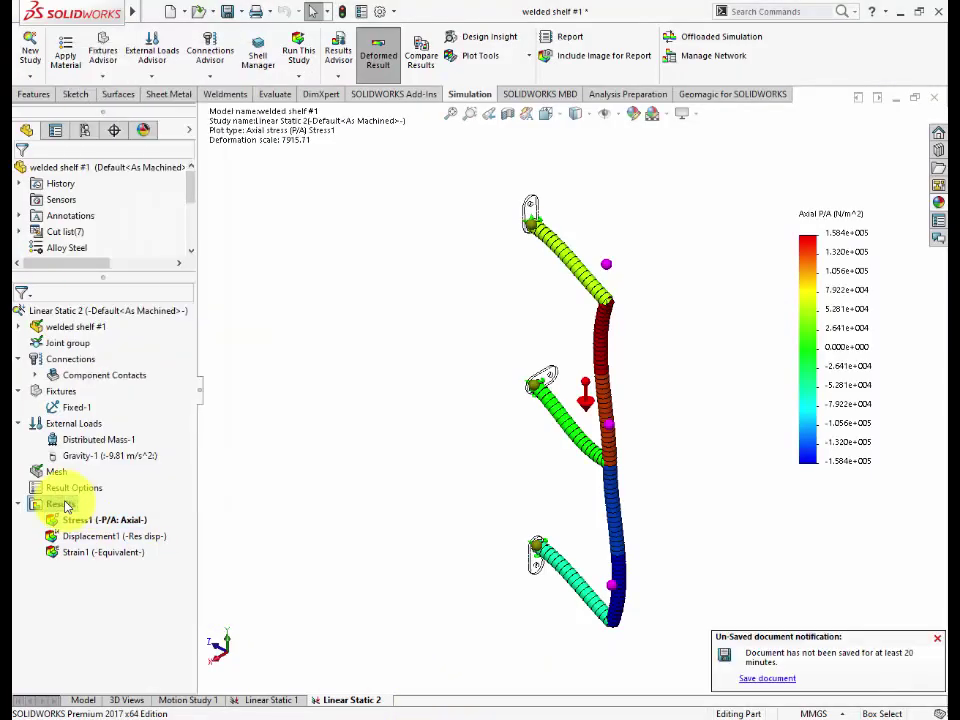
right_click(64, 505)
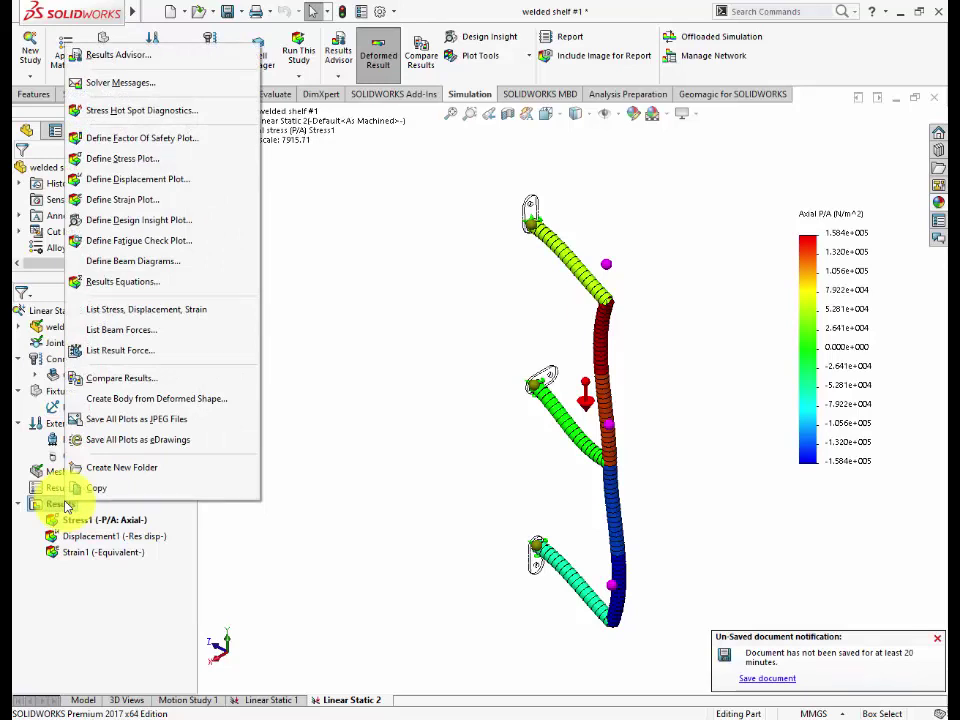
click(121, 329)
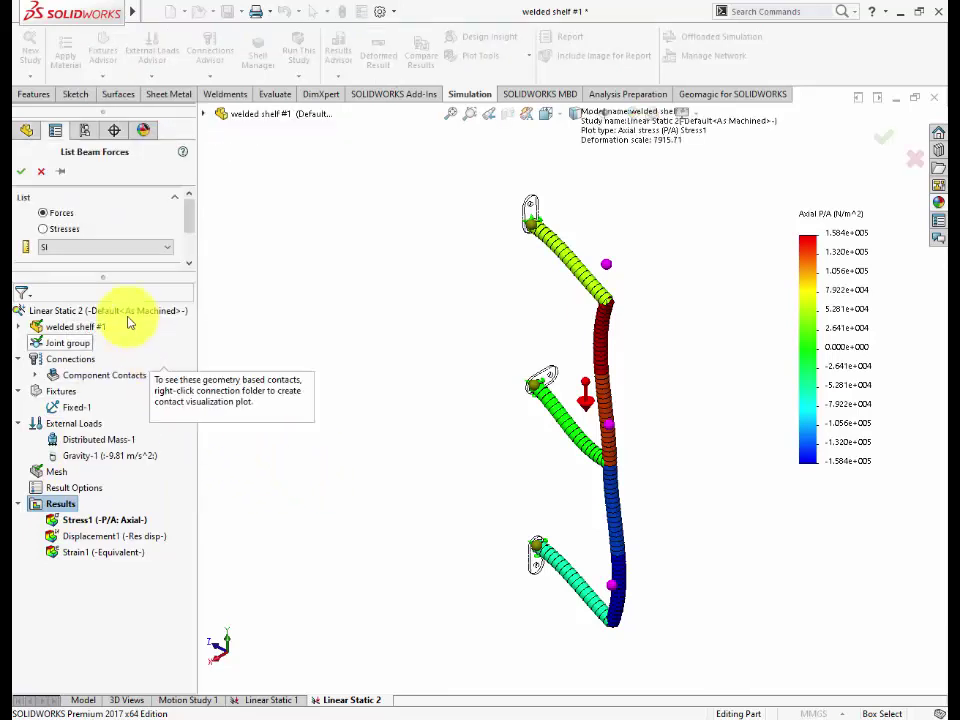
drag(116, 279, 118, 390)
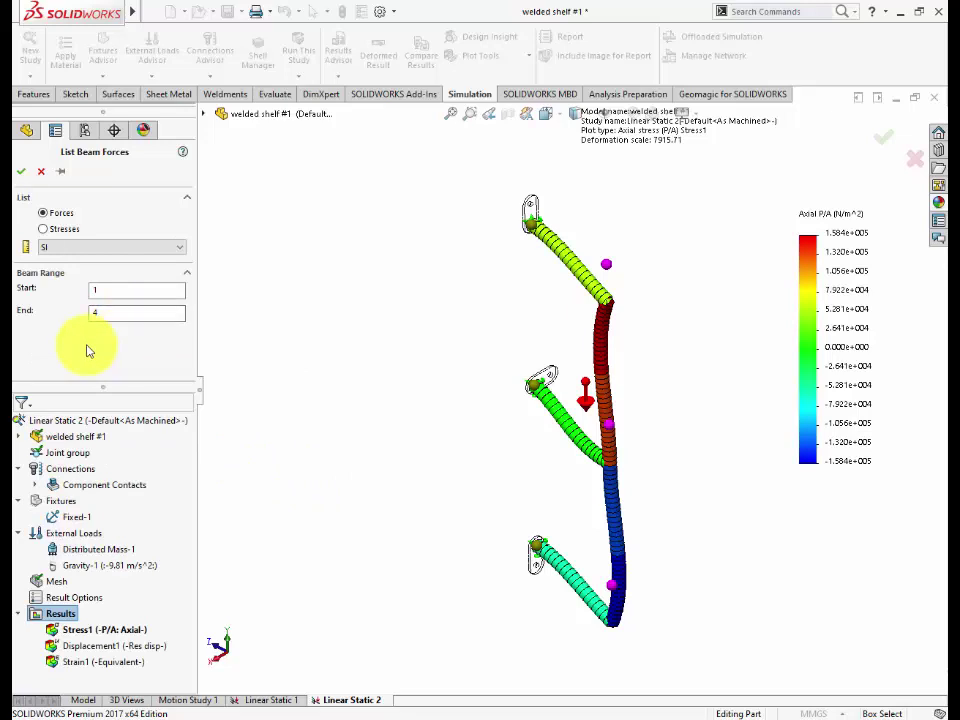
click(21, 171)
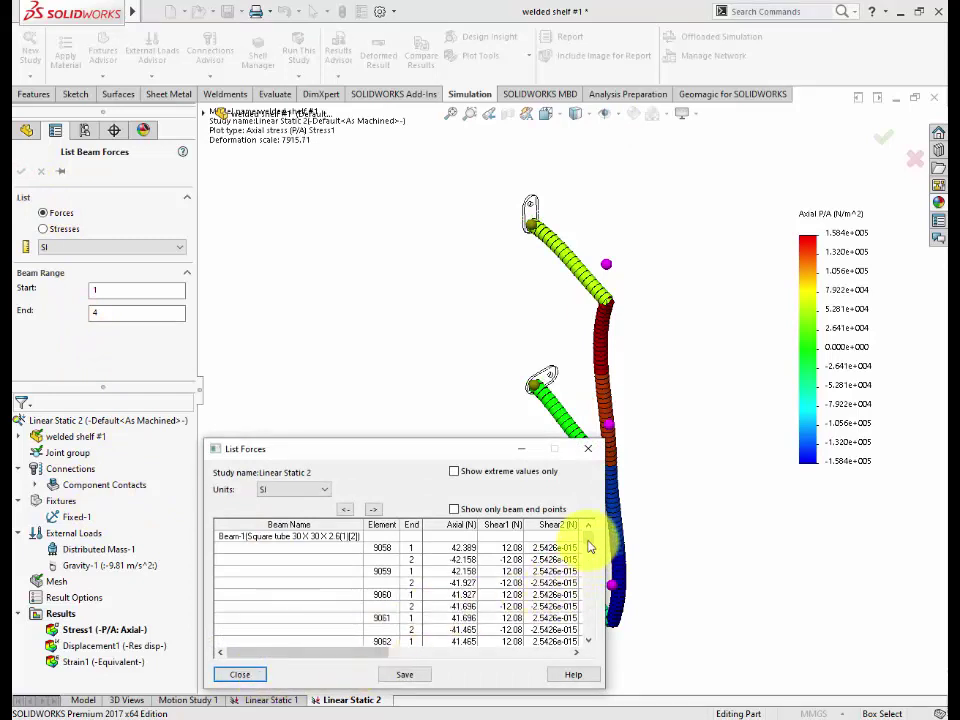
drag(587, 538, 590, 618)
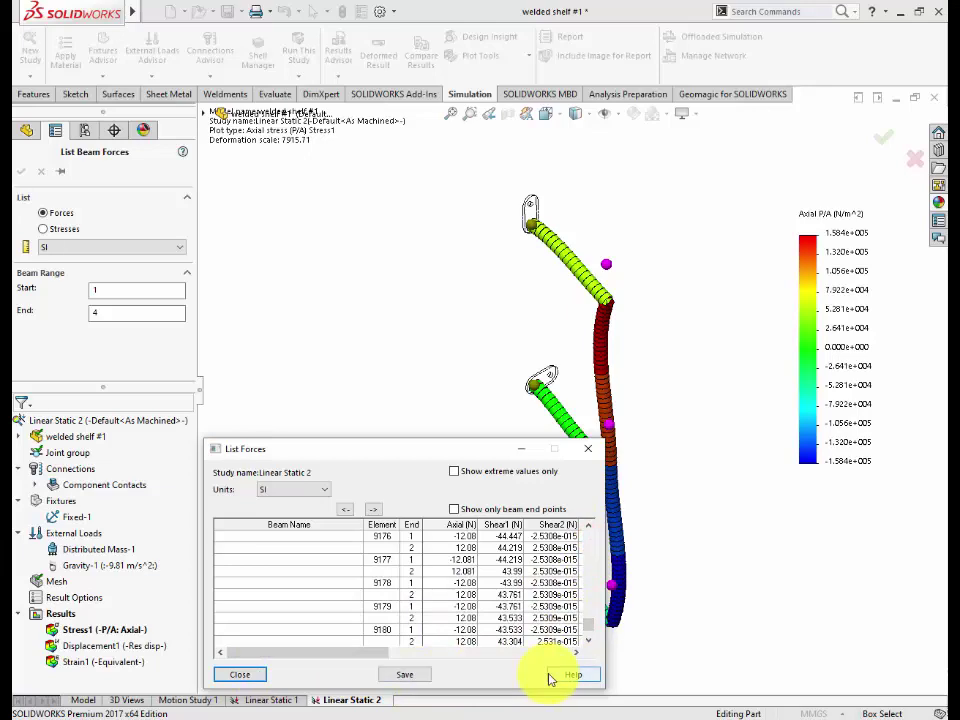
click(588, 448)
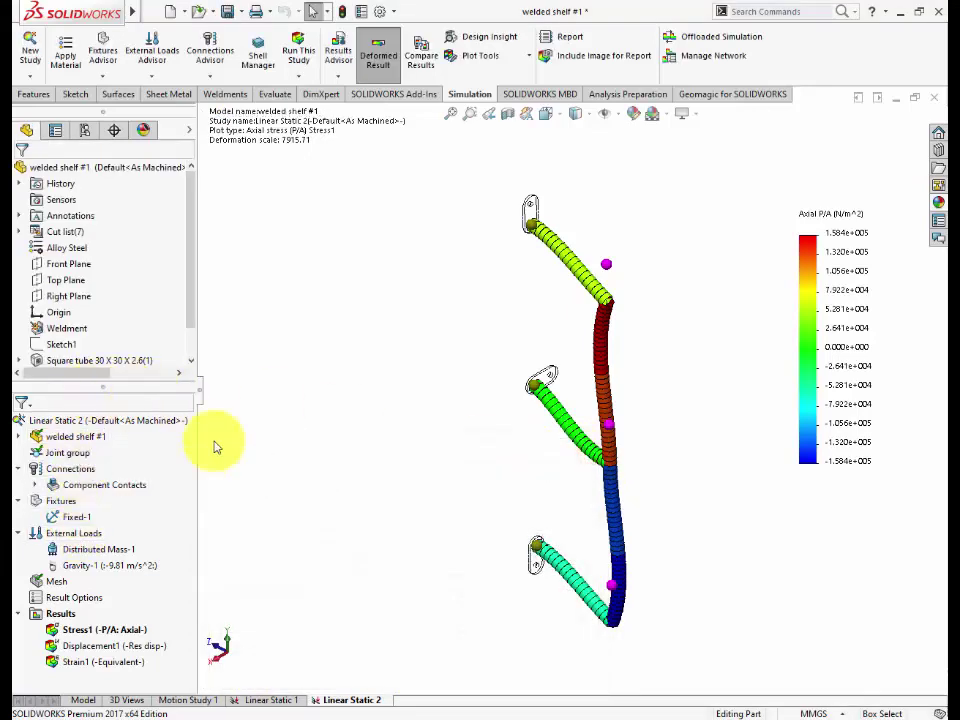
right_click(70, 615)
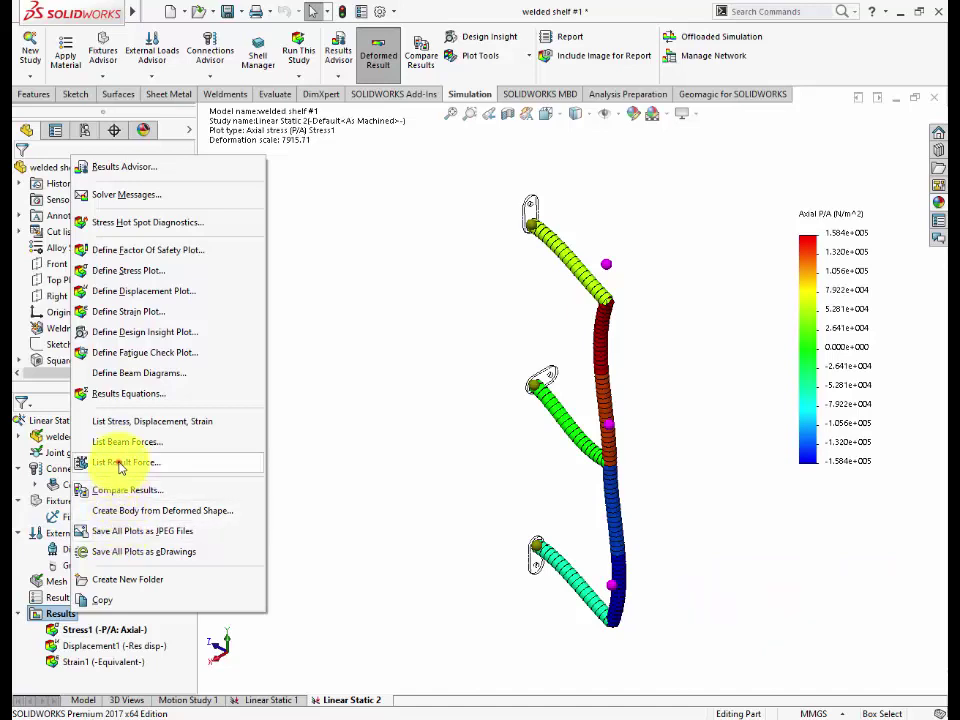
key(Escape)
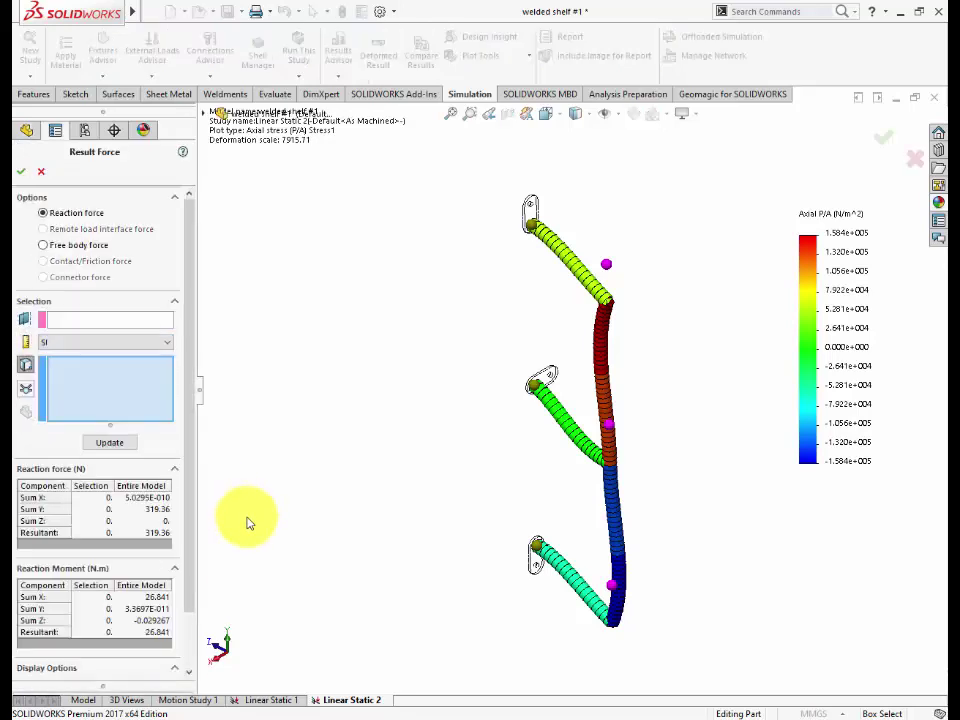
click(27, 389)
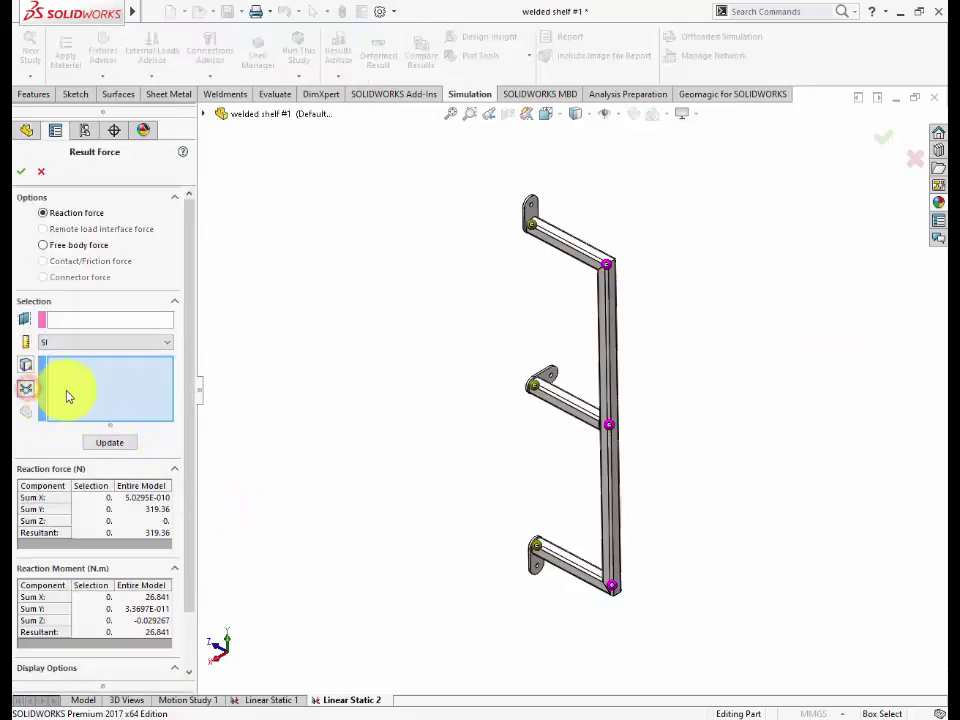
click(537, 390)
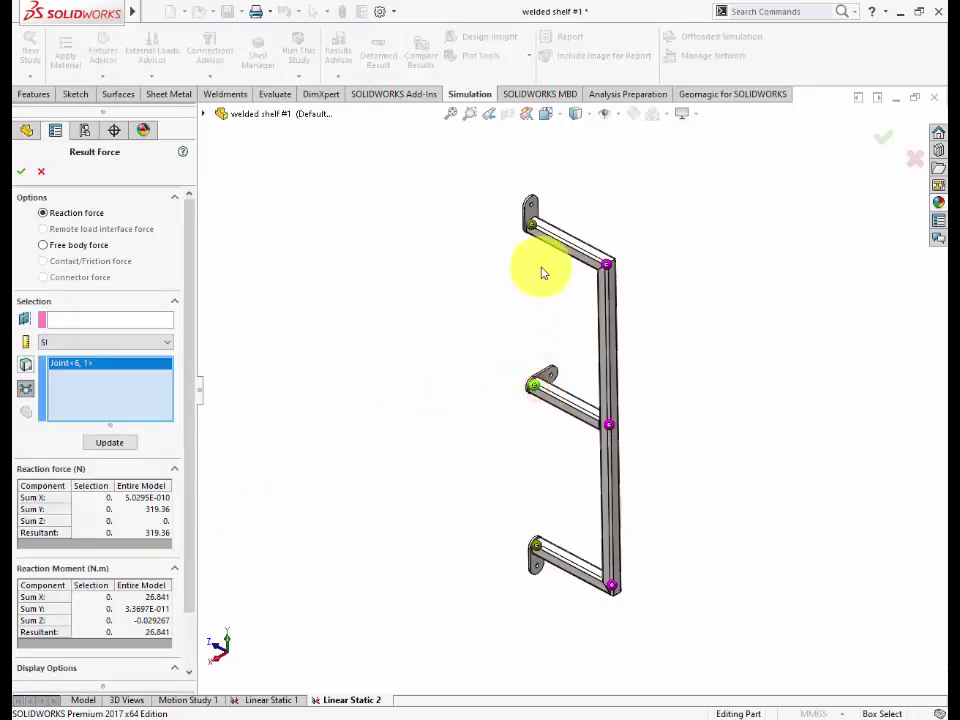
click(535, 222)
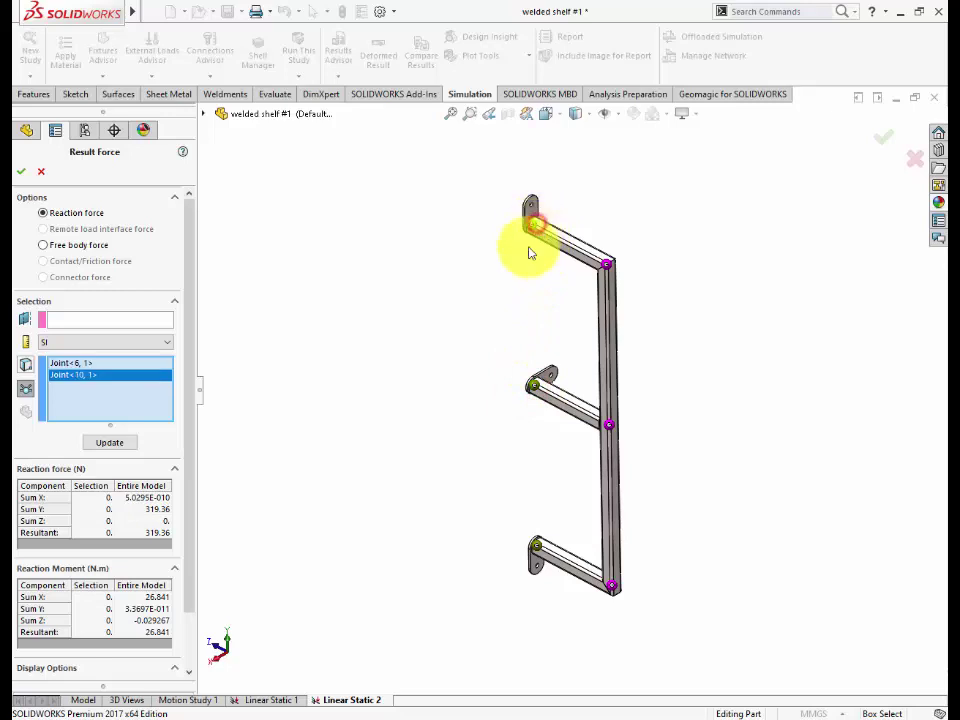
click(537, 547)
click(100, 443)
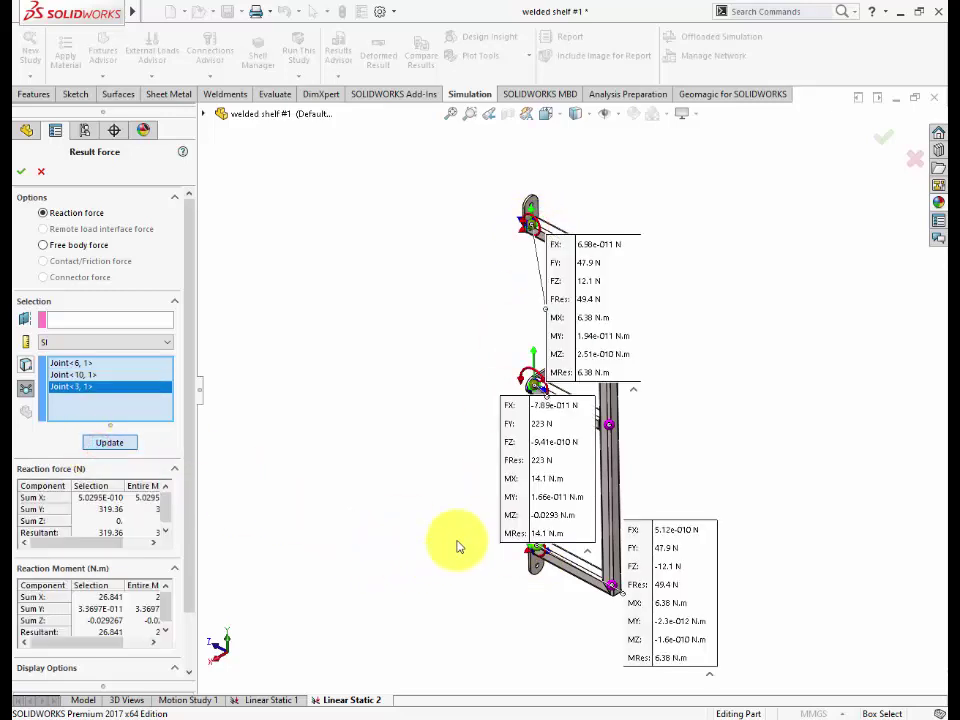
drag(510, 484, 315, 500)
drag(553, 368, 368, 328)
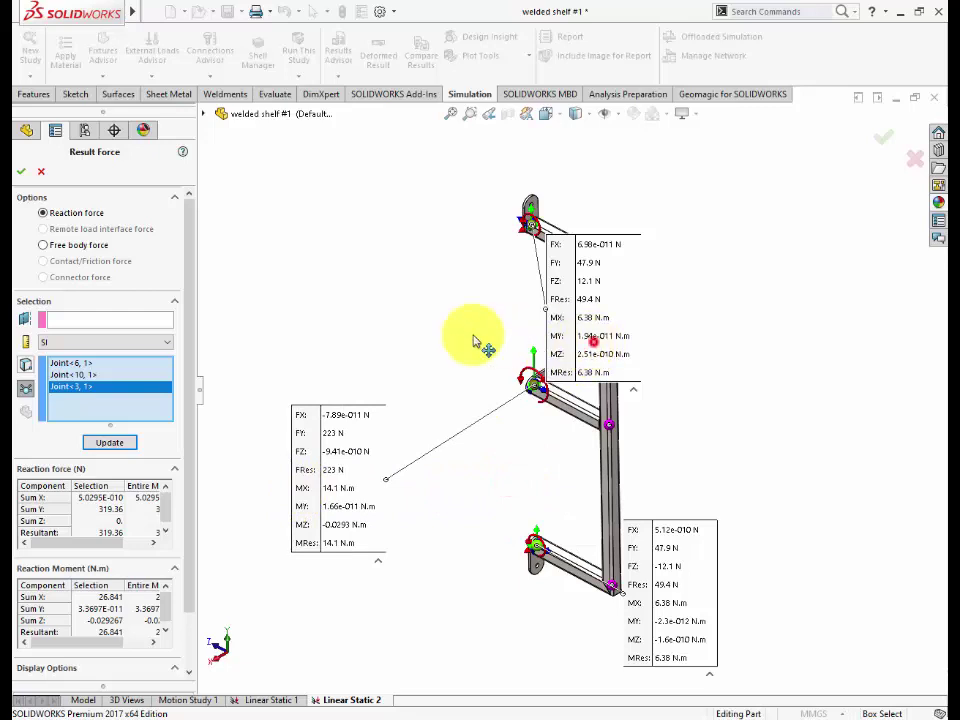
drag(645, 566, 465, 518)
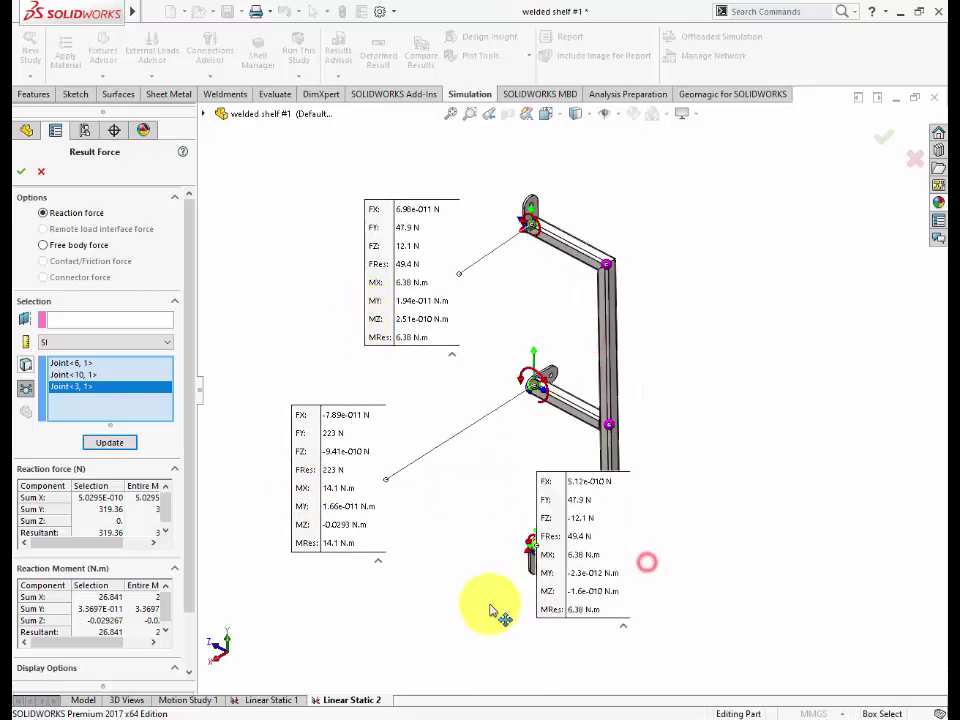
drag(533, 573, 735, 516)
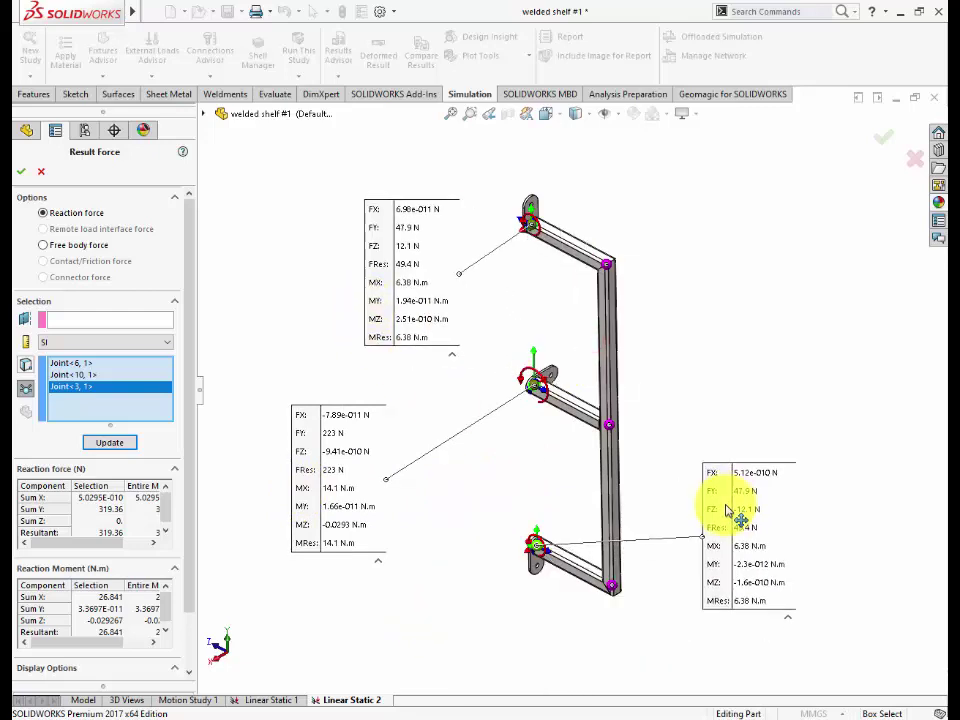
click(21, 171)
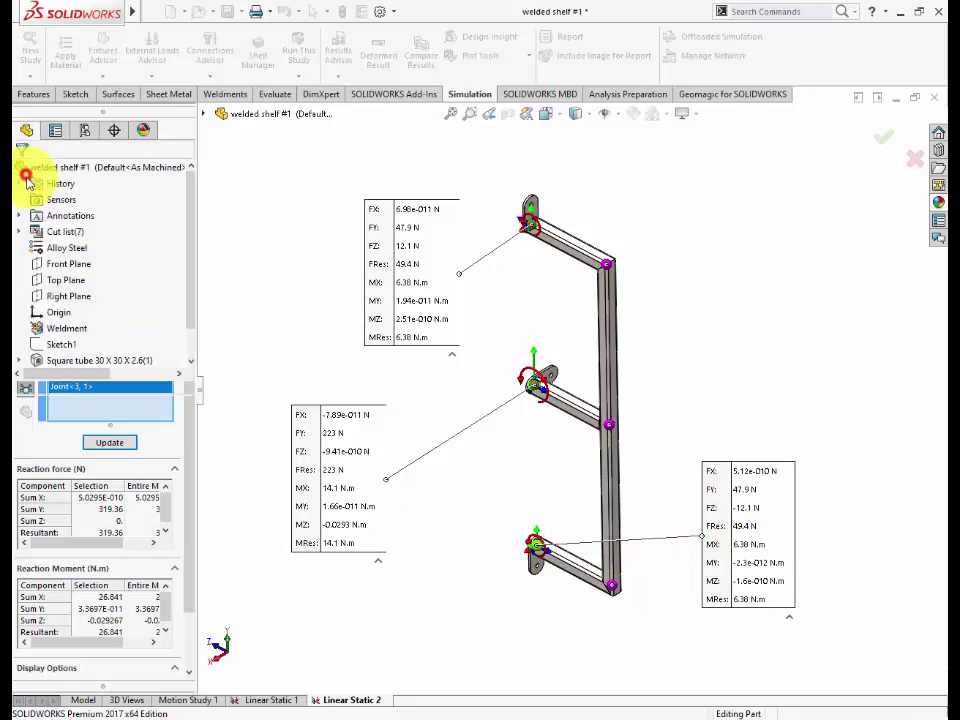
click(552, 714)
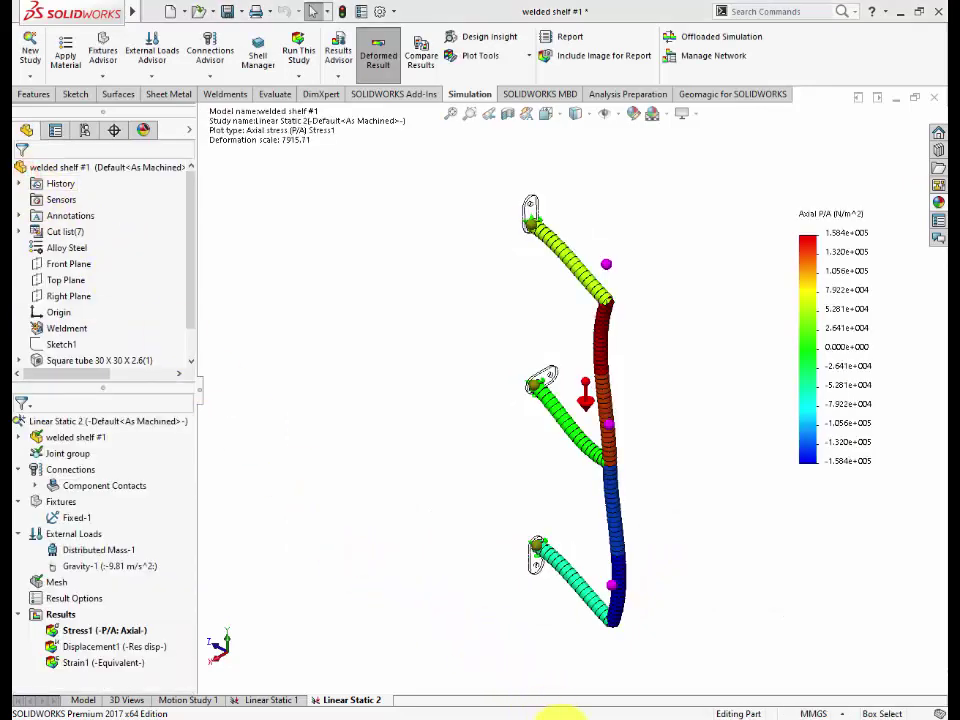
key(Page_Down)
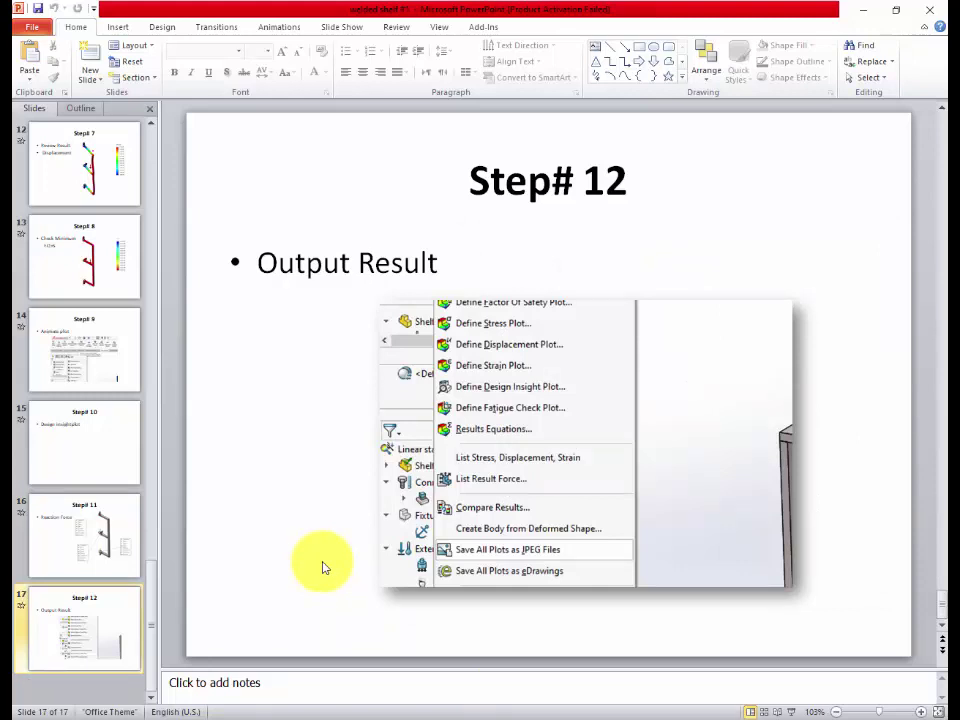
Reopen the Stress1 plot definition, showing beam axial stress in N/m^2 with automatic deformation.
click(450, 714)
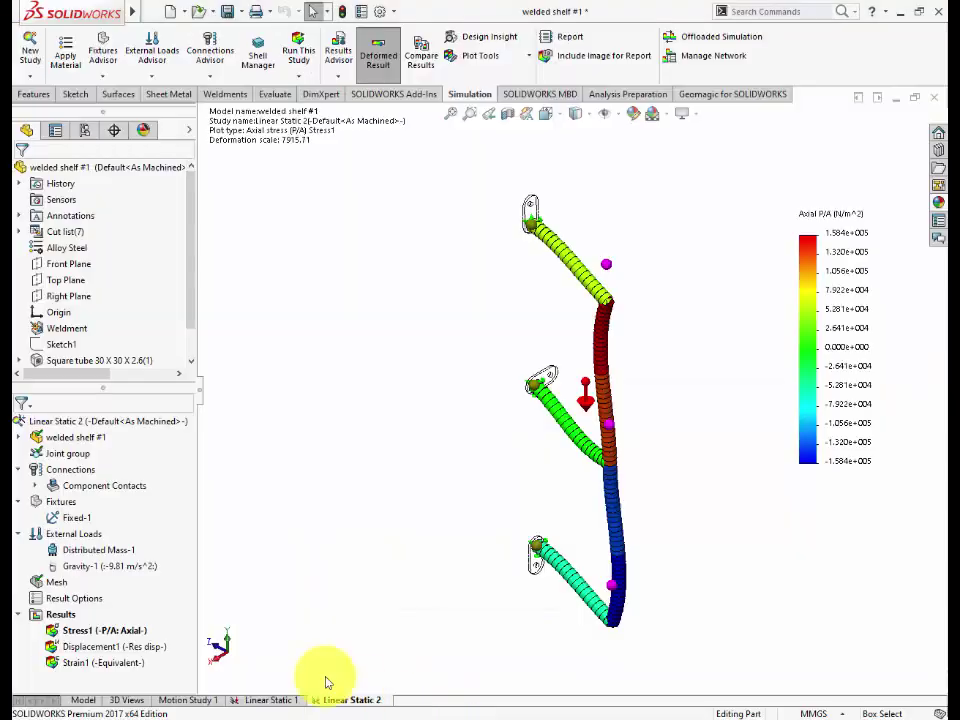
right_click(70, 622)
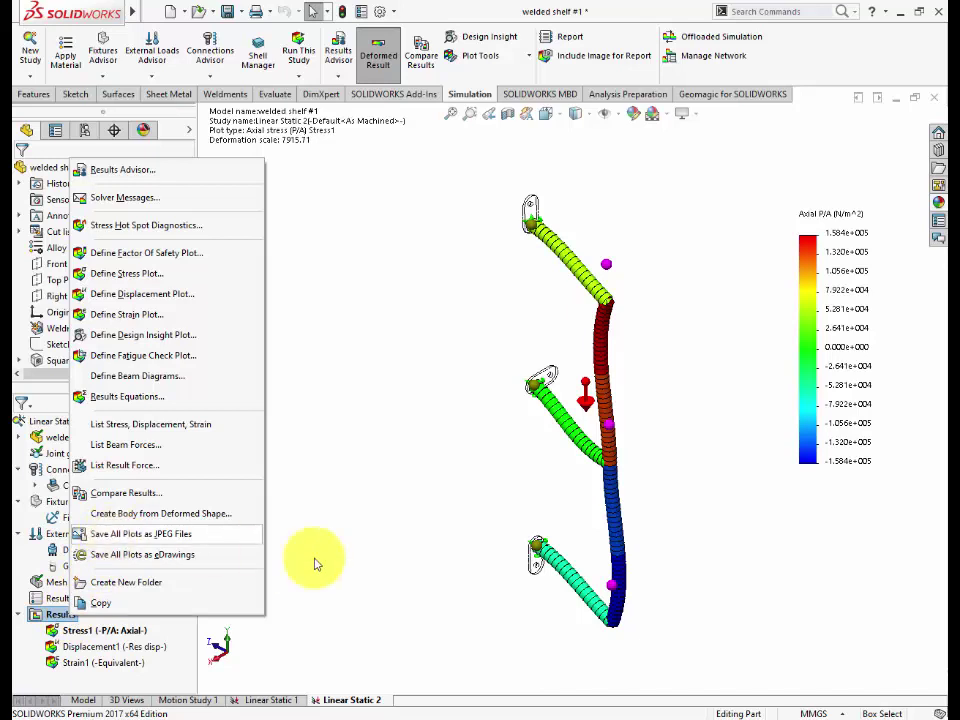
click(370, 558)
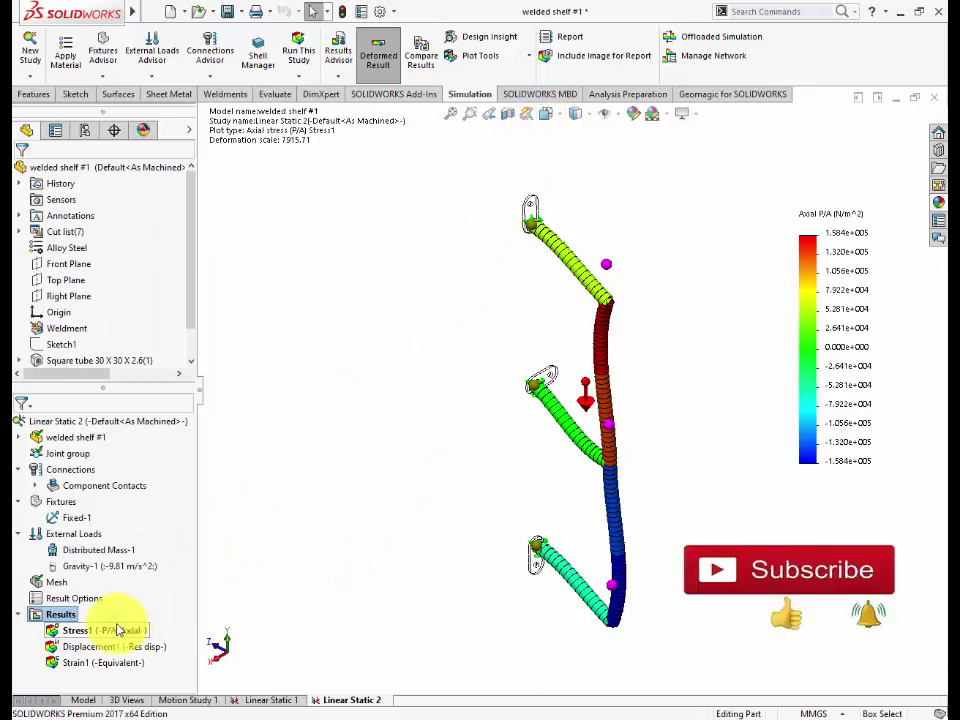
right_click(117, 628)
click(165, 392)
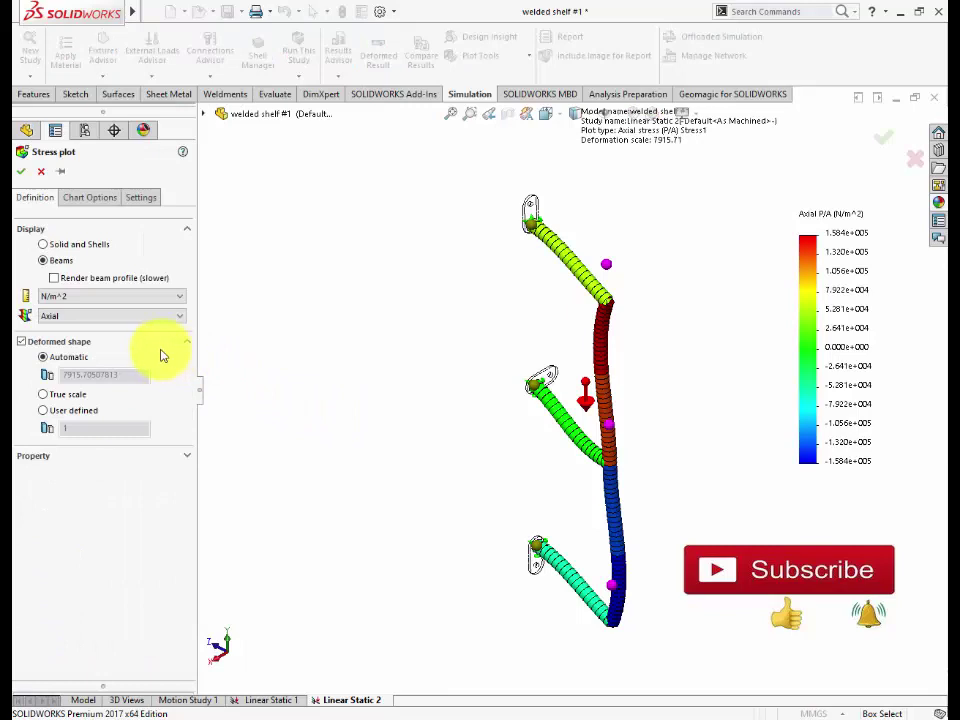
Keep the Stress1 beam stress type as Axial and close the plot settings unchanged.
click(96, 317)
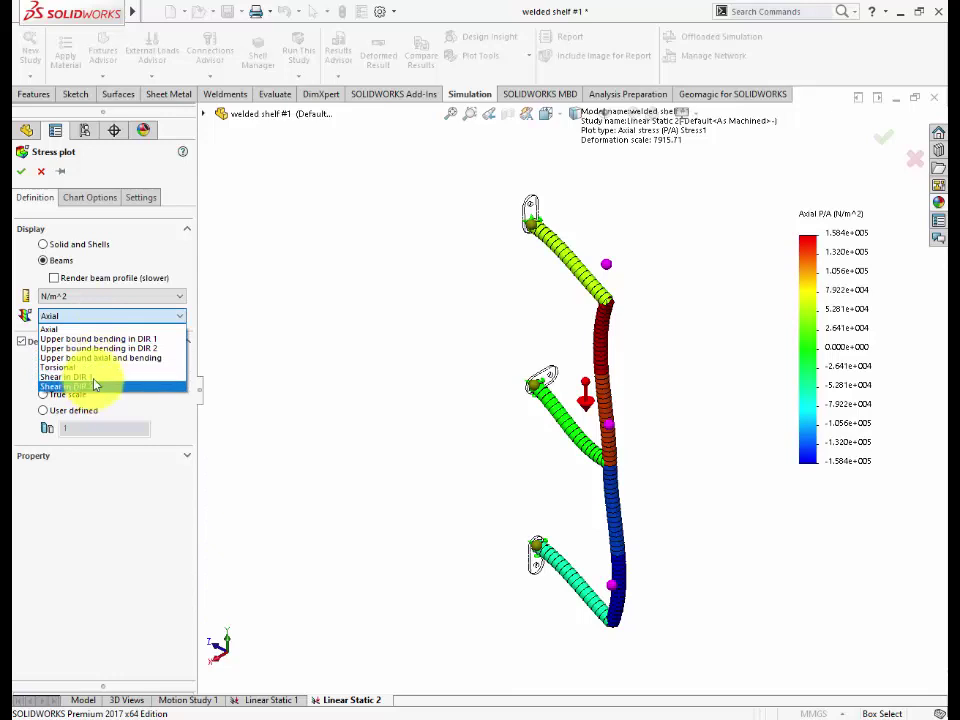
click(100, 328)
click(288, 349)
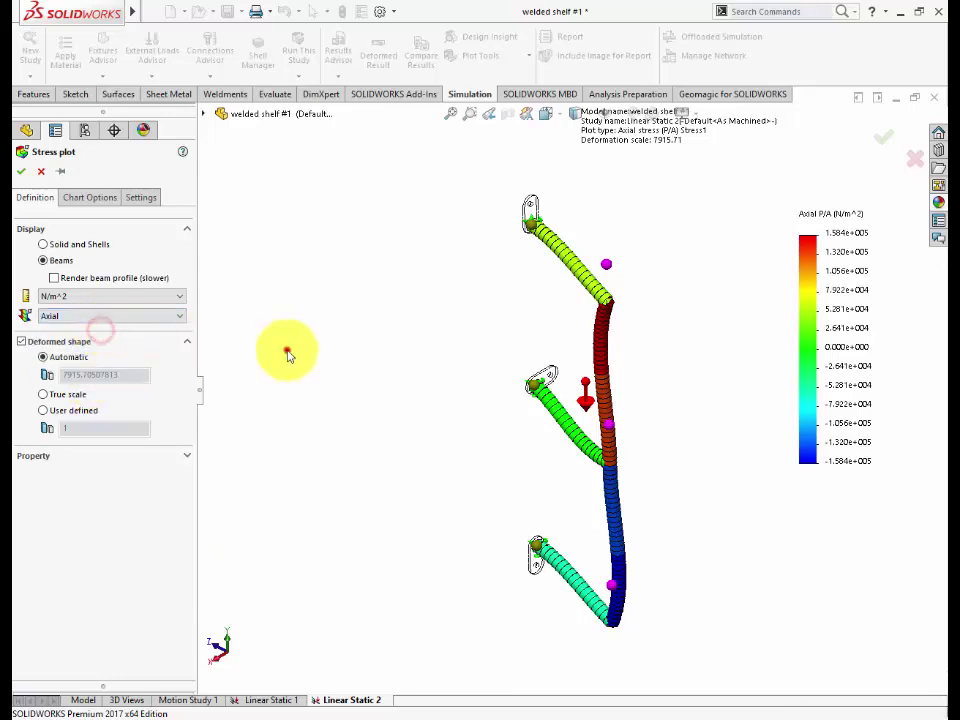
click(39, 174)
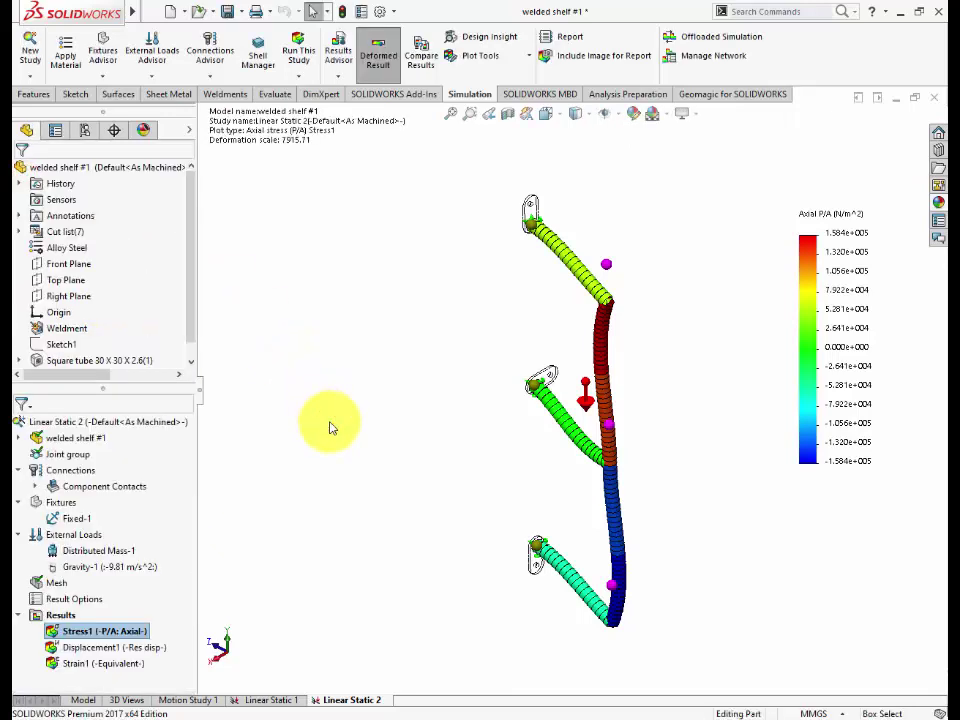